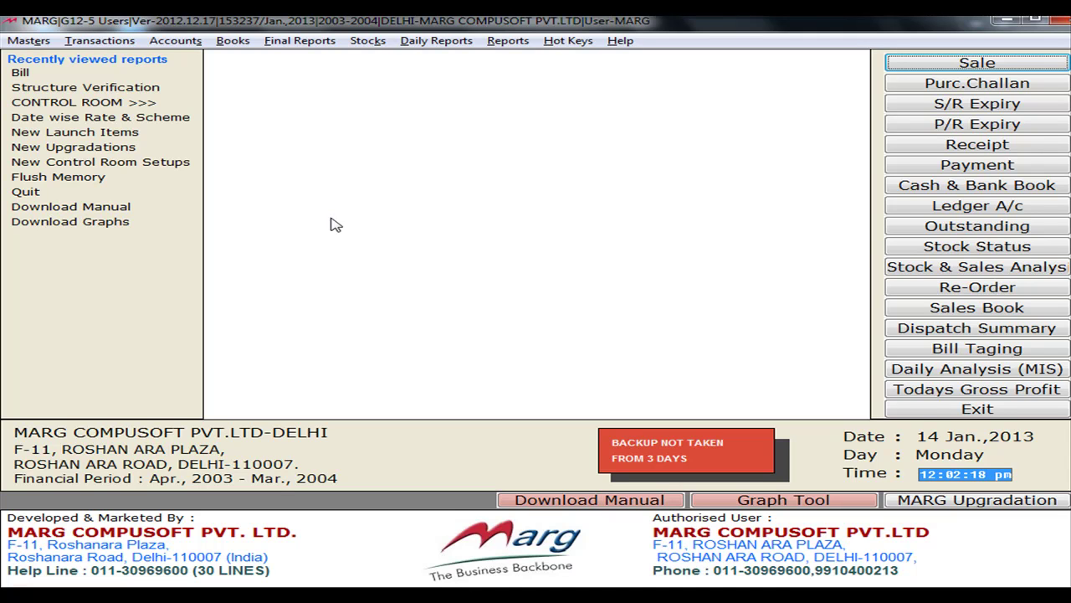
- Start a new sale bill dated 31-03-2004 for AHUJA MEDICINE CENTRE and bring up the item list
left_click(98, 40)
mouse_move(94, 60)
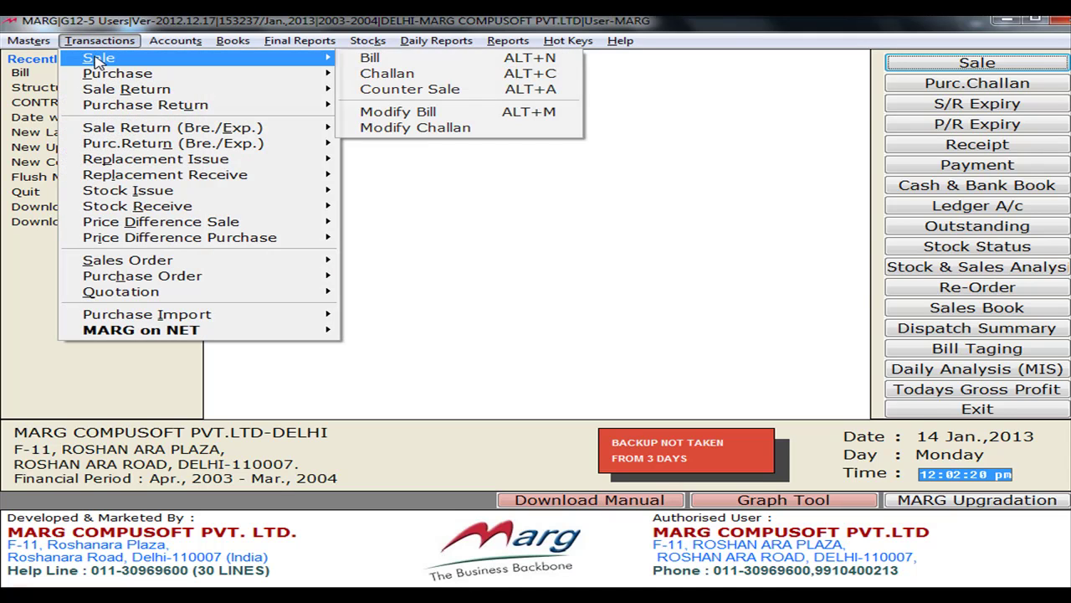
left_click(352, 58)
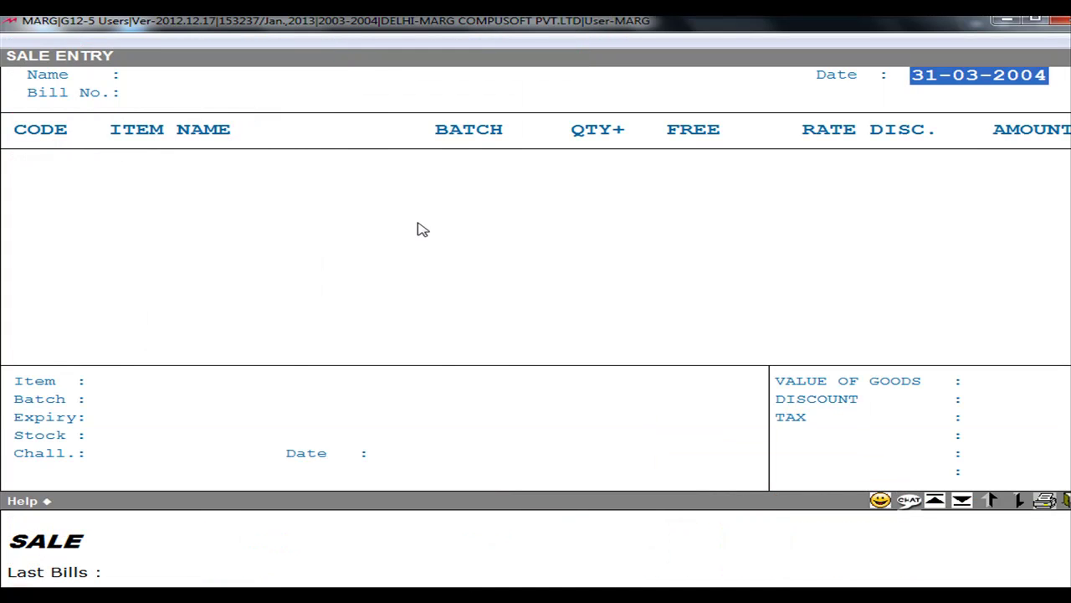
key("Return")
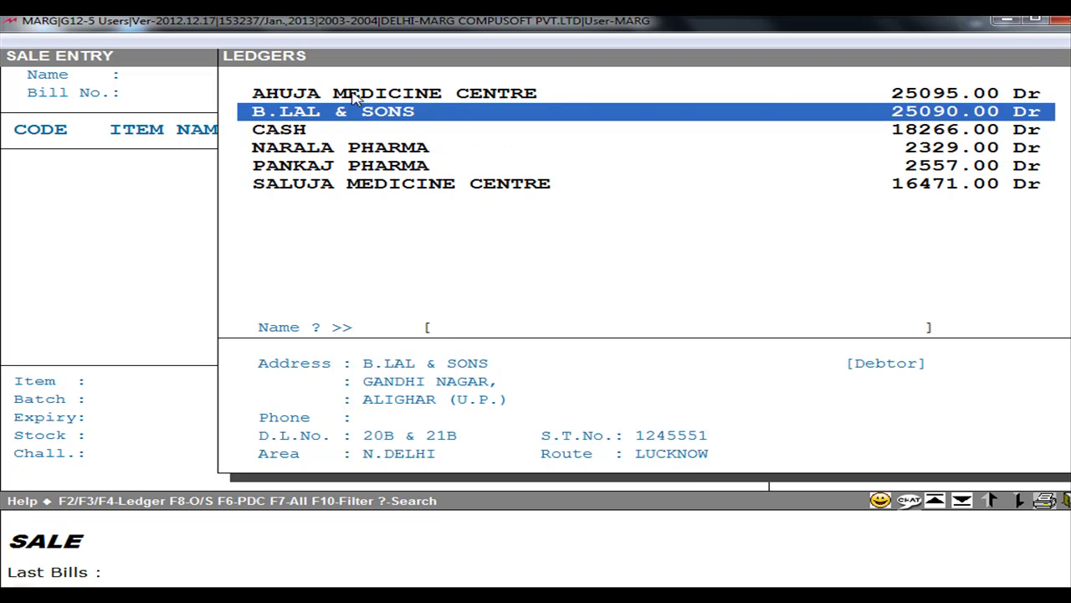
left_click(543, 95)
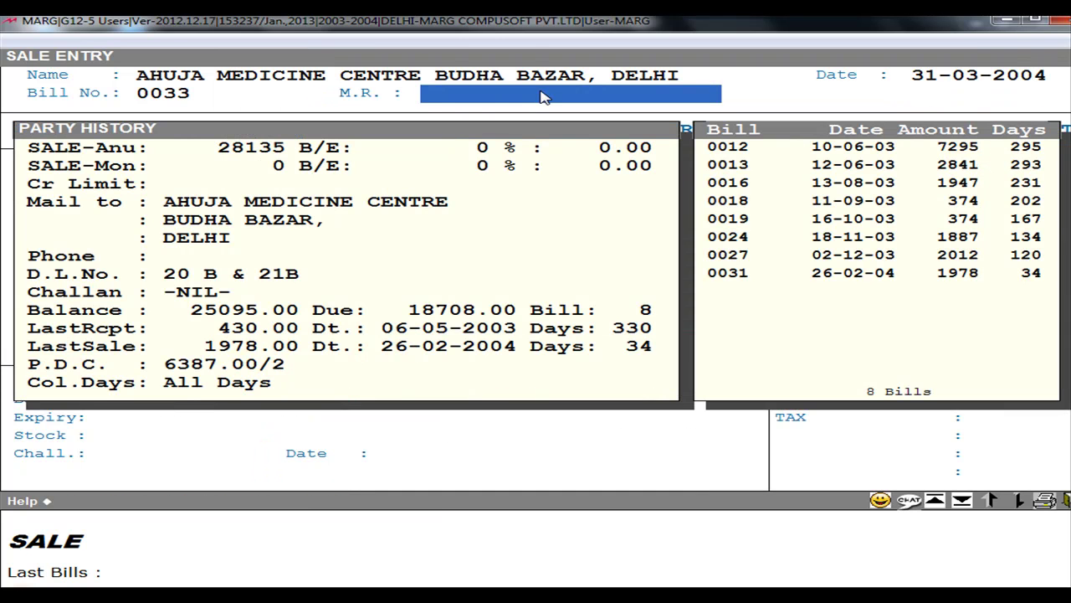
key("Escape")
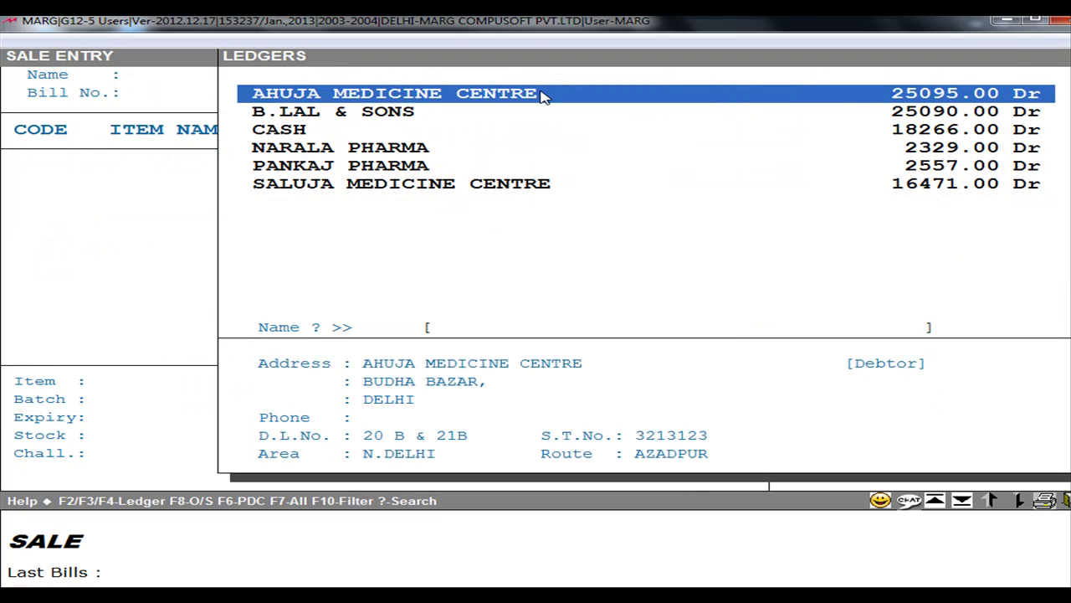
left_click(543, 95)
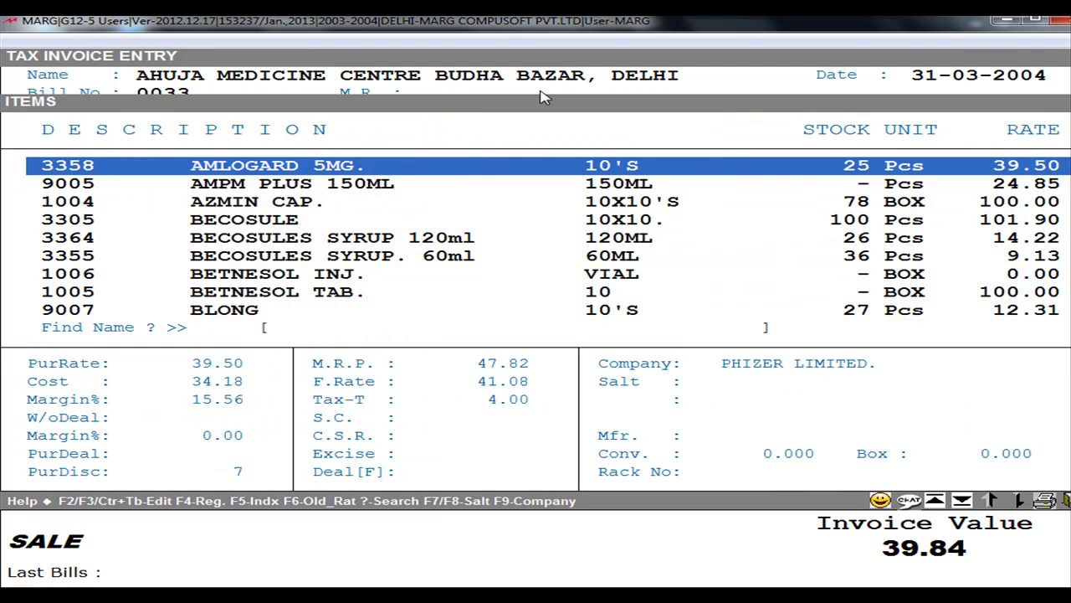
- Look through the item list entries from AMLOGARD 5MG. to BLONG, comparing stock, rate and company details
left_click(535, 221)
left_click(378, 169)
left_click(380, 221)
left_click(389, 275)
left_click(390, 309)
left_click(386, 275)
left_click(389, 184)
left_click(389, 200)
left_click(393, 238)
left_click(396, 291)
left_click(398, 309)
left_click(394, 164)
left_click(400, 309)
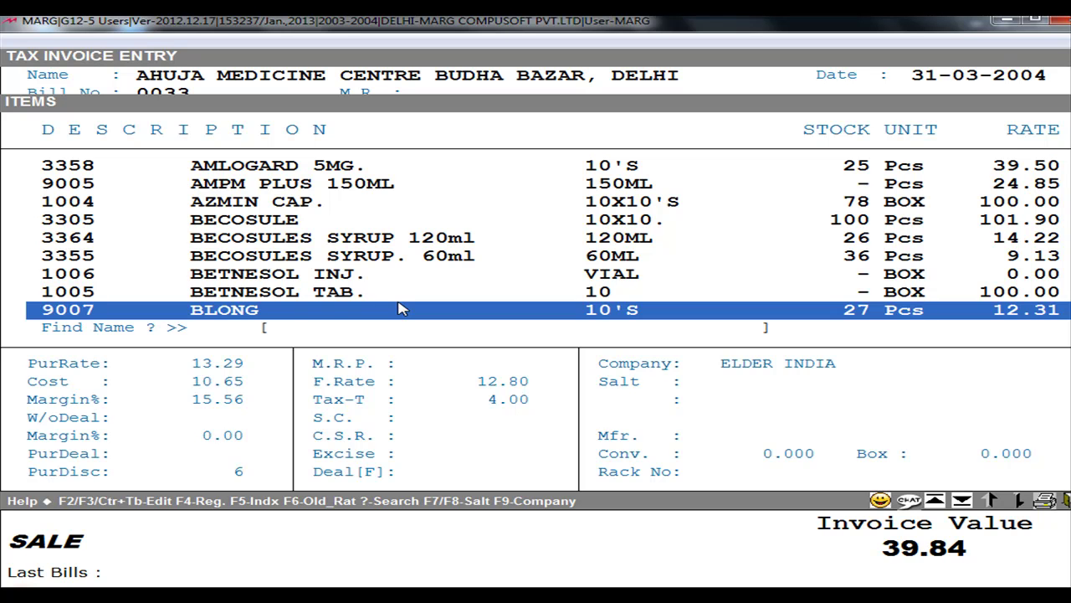
left_click(360, 238)
left_click(322, 167)
left_click(324, 201)
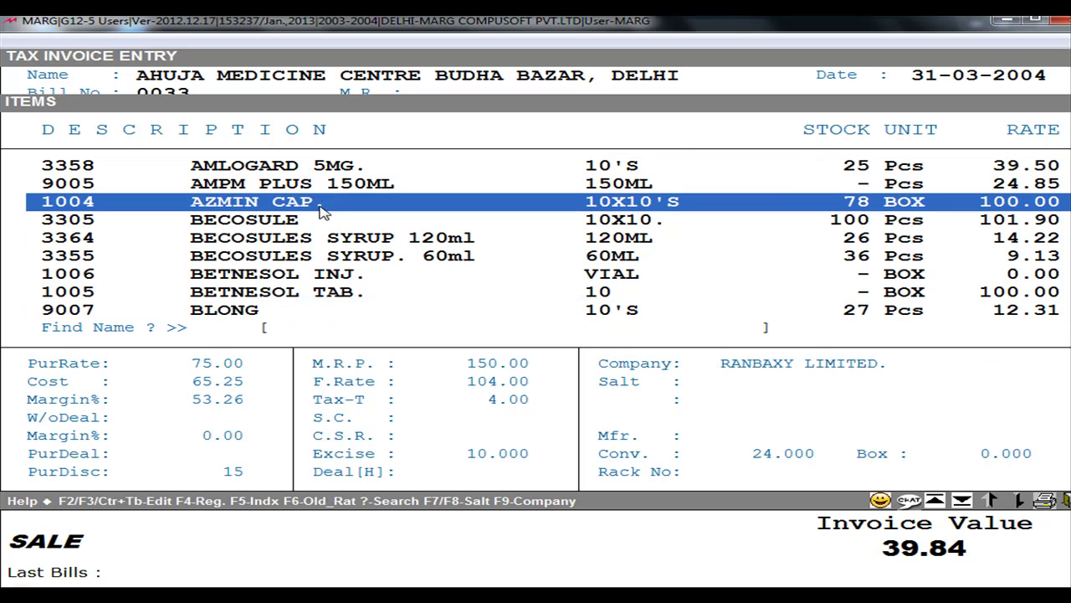
- Check the shortage and purchase order entry for the item BECOSULE 10X10, then close it
left_click(325, 220)
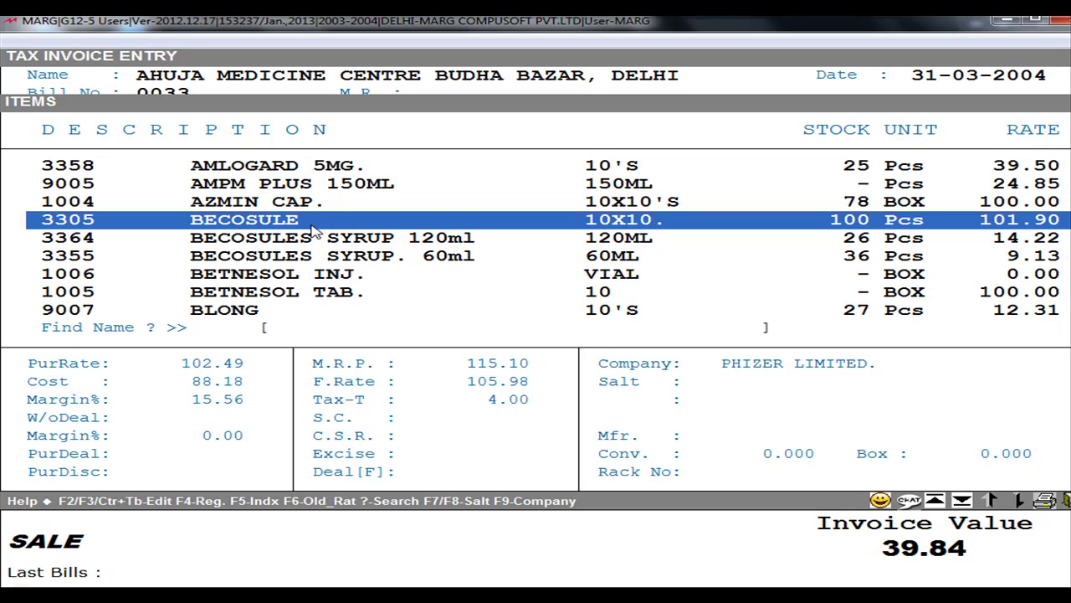
key("plus")
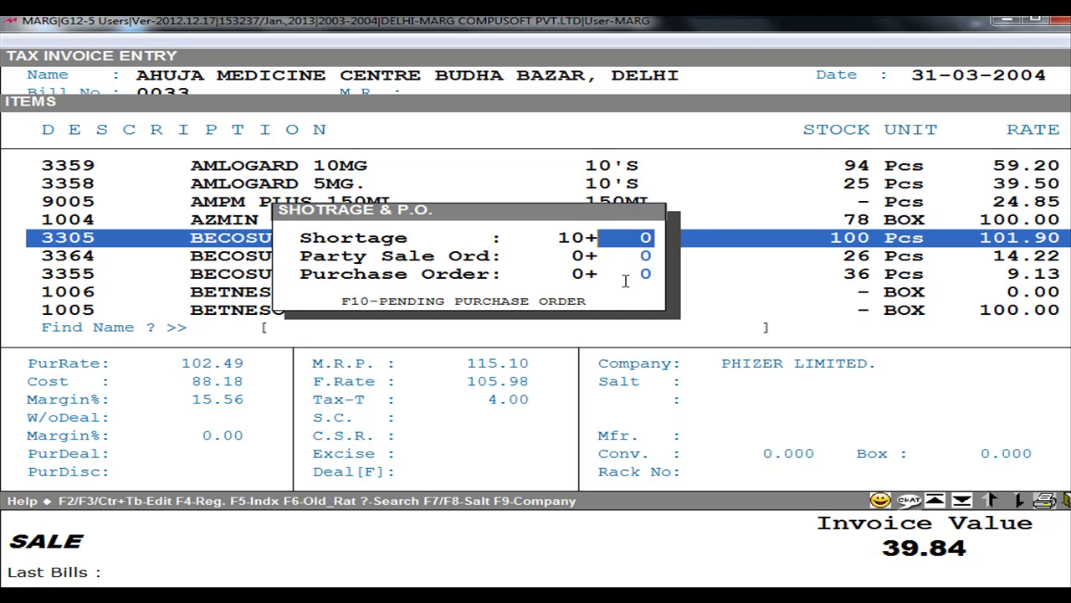
key("Escape")
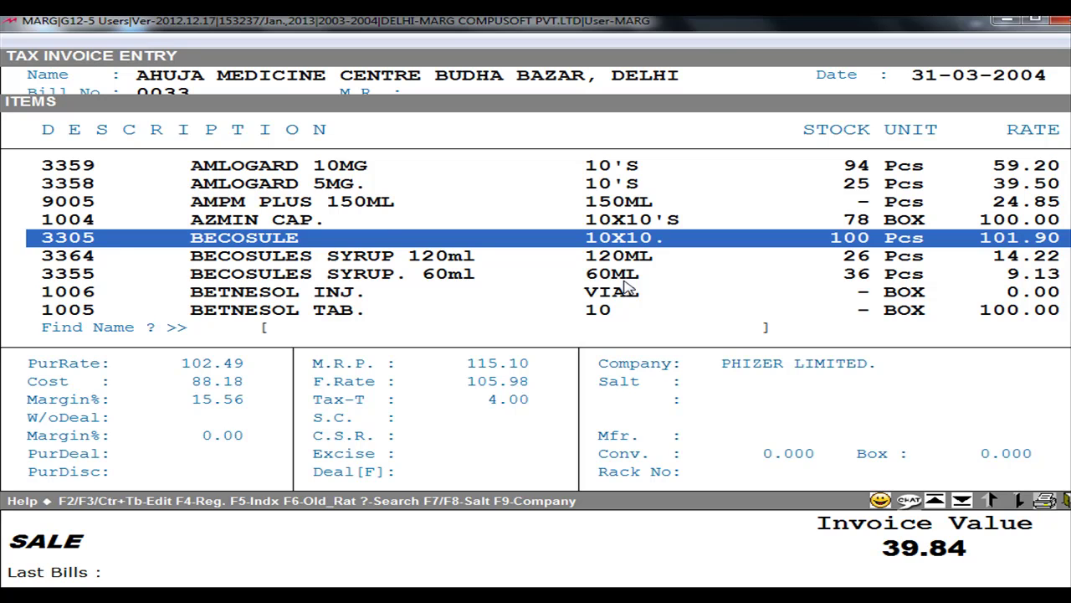
- Record a shortage quantity of 5 for BECOSULES SYRUP 120ml, leaving its sale order and purchase order quantities unfilled
left_click(387, 255)
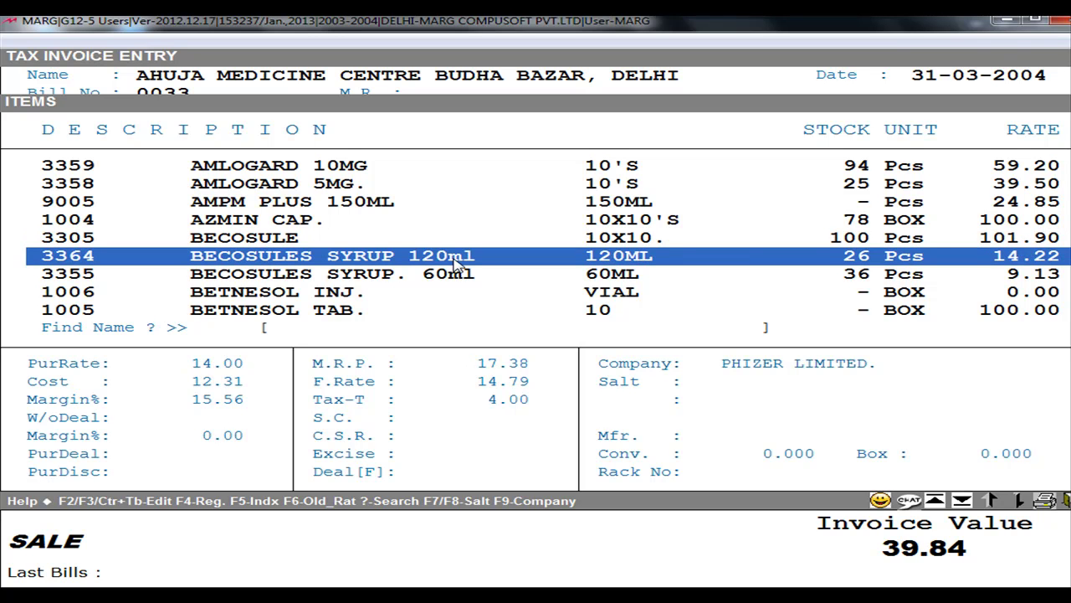
key("Return")
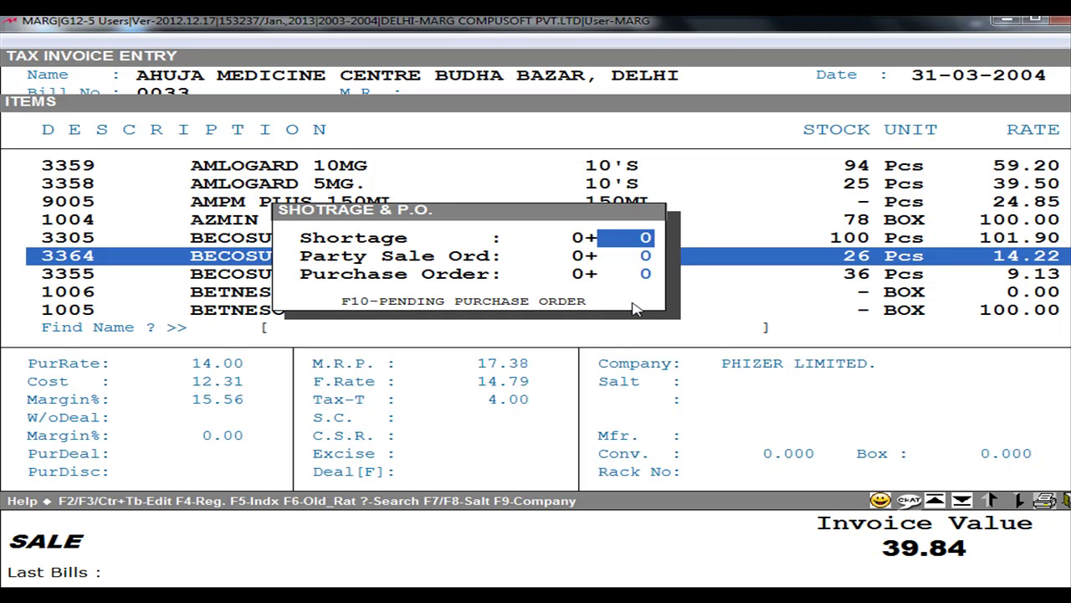
type("5")
key("Return")
key("Return")
key("Return")
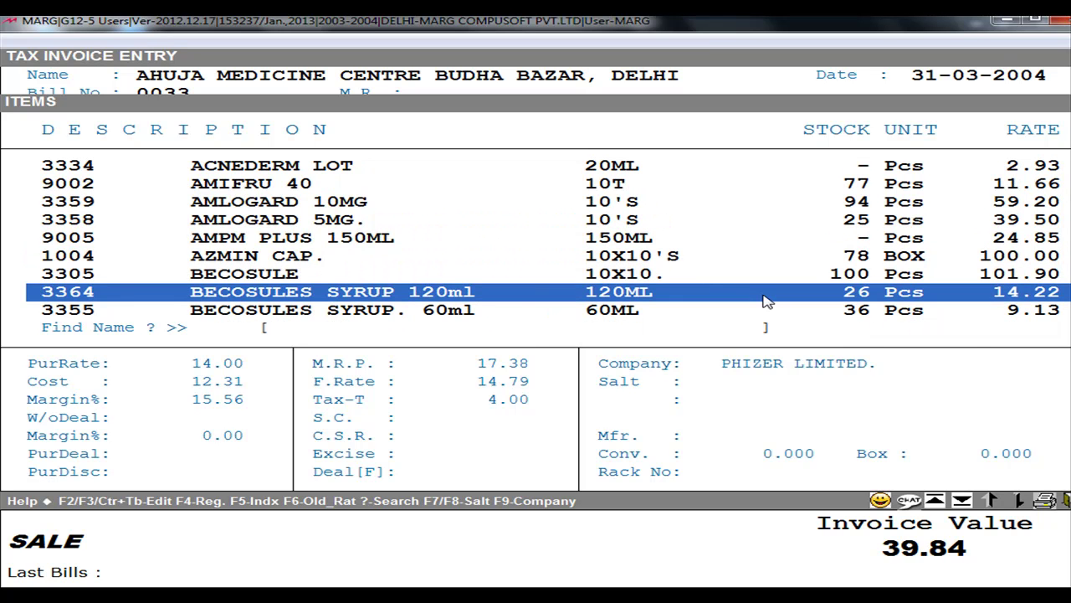
key("Down")
key("Down")
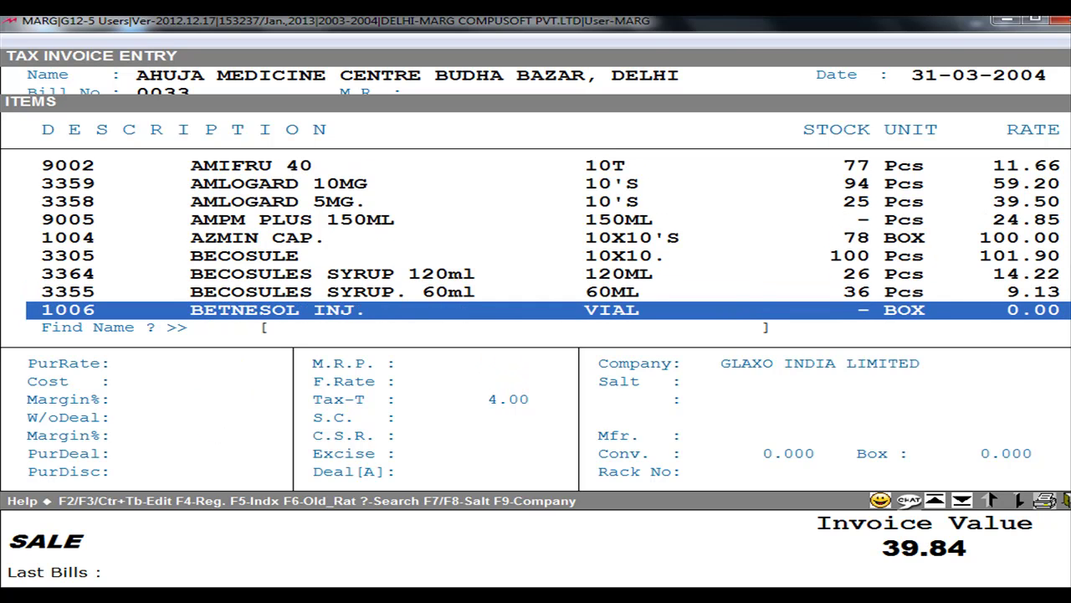
key("Down")
key("Down")
key("Down")
left_click(760, 202)
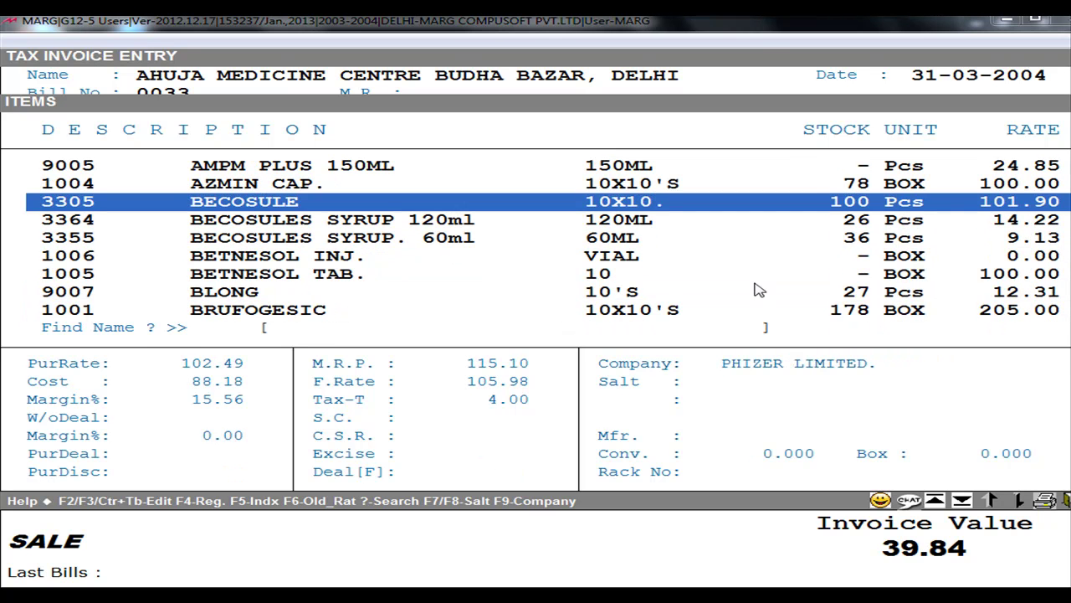
left_click(760, 291)
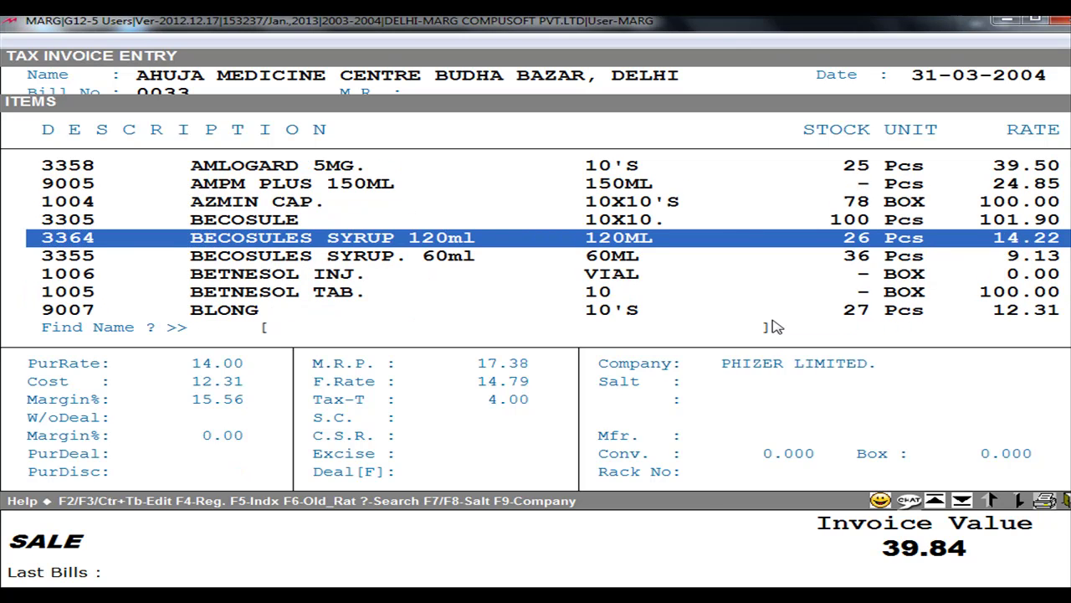
- Leave the item list and exit the sale bill without saving it
key("Escape")
key("Escape")
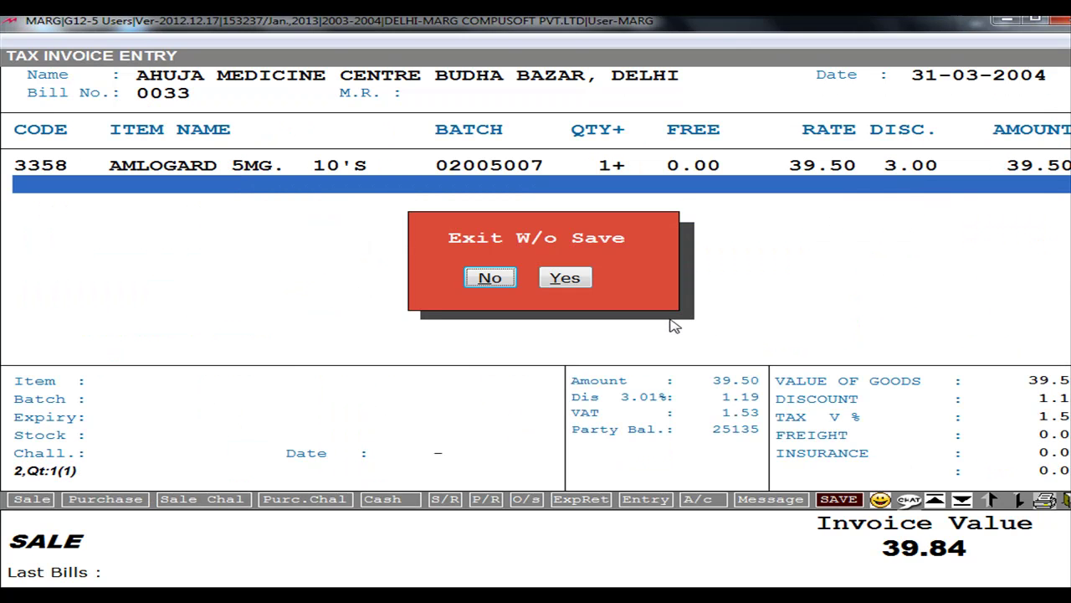
left_click(586, 280)
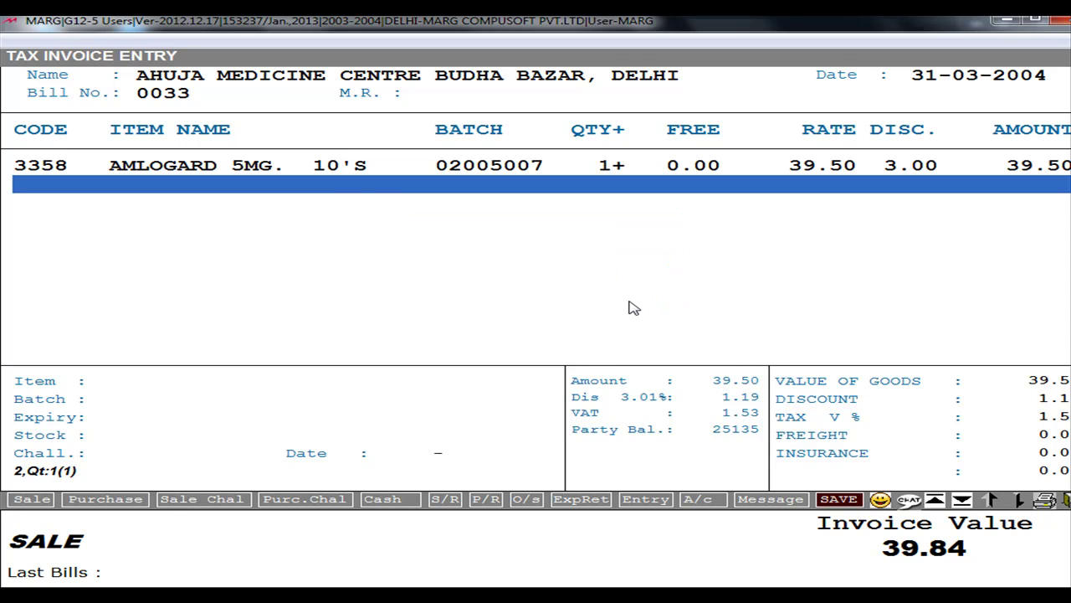
key("Escape")
key("y")
key("Escape")
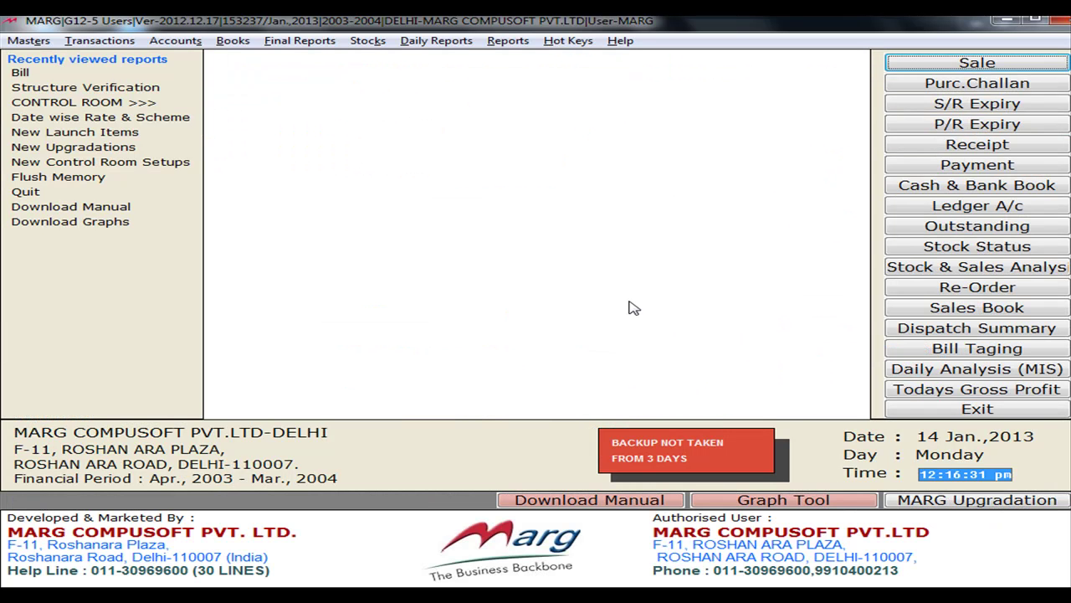
- Open the Whole Shortage report
left_click(50, 43)
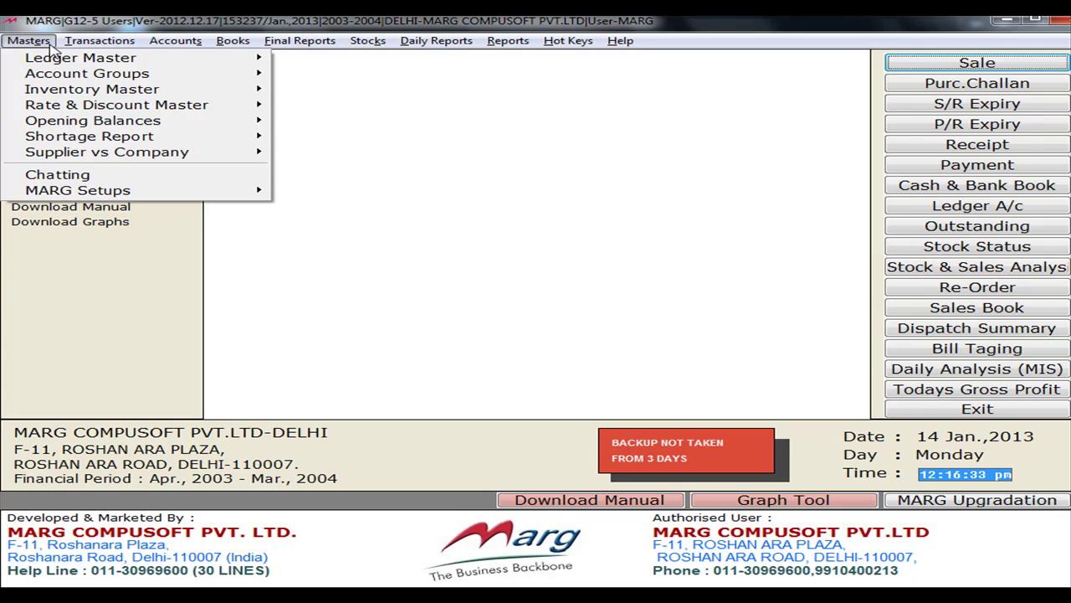
mouse_move(67, 141)
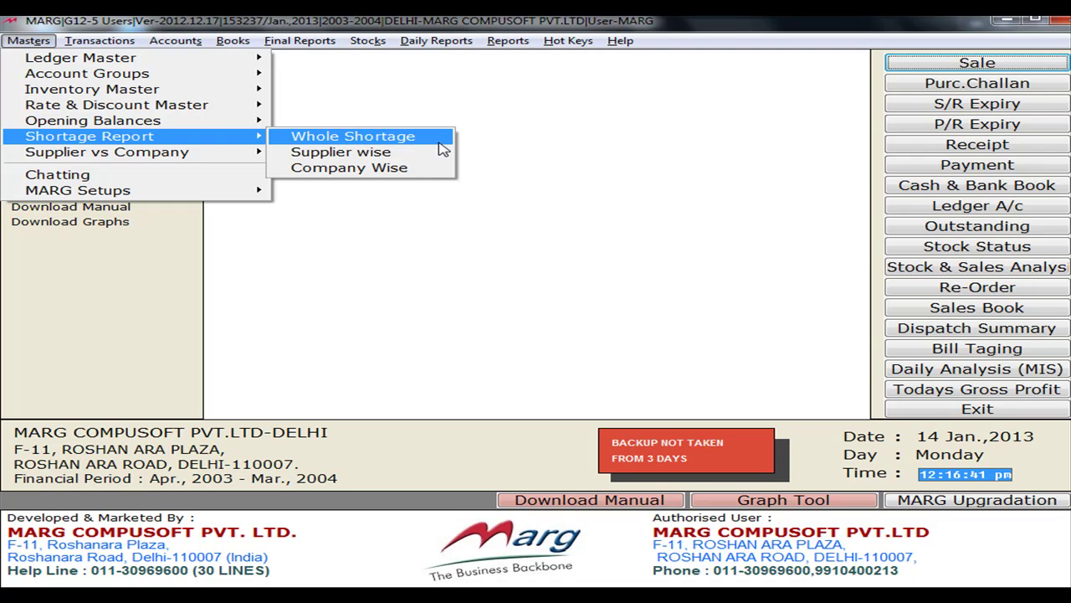
left_click(347, 143)
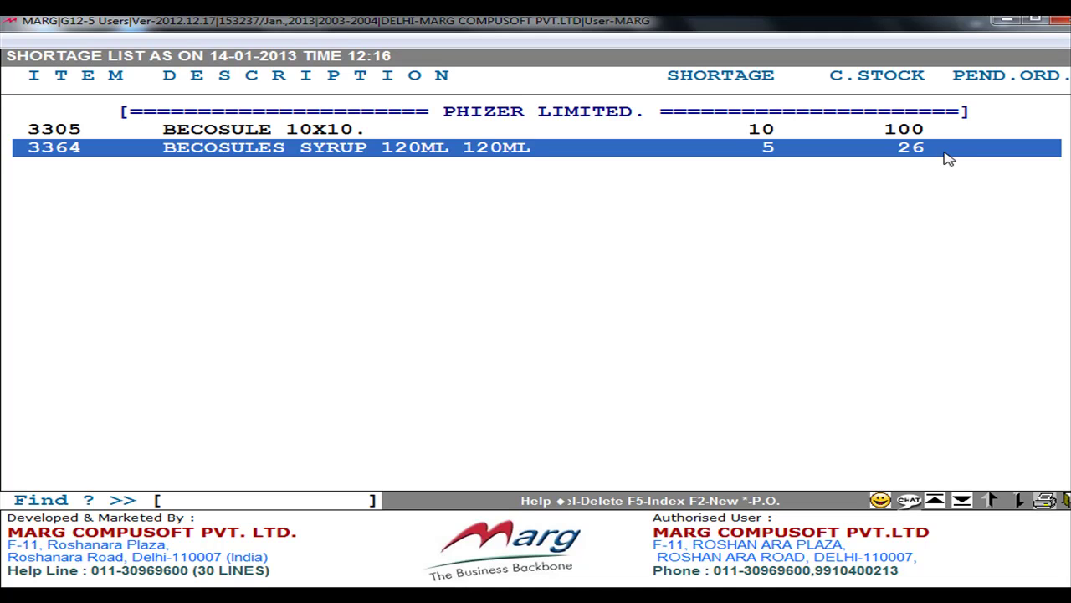
- Examine the shortage, current stock and pending order columns for the two PHIZER LIMITED items
left_click(934, 131)
left_click(944, 151)
left_click(938, 135)
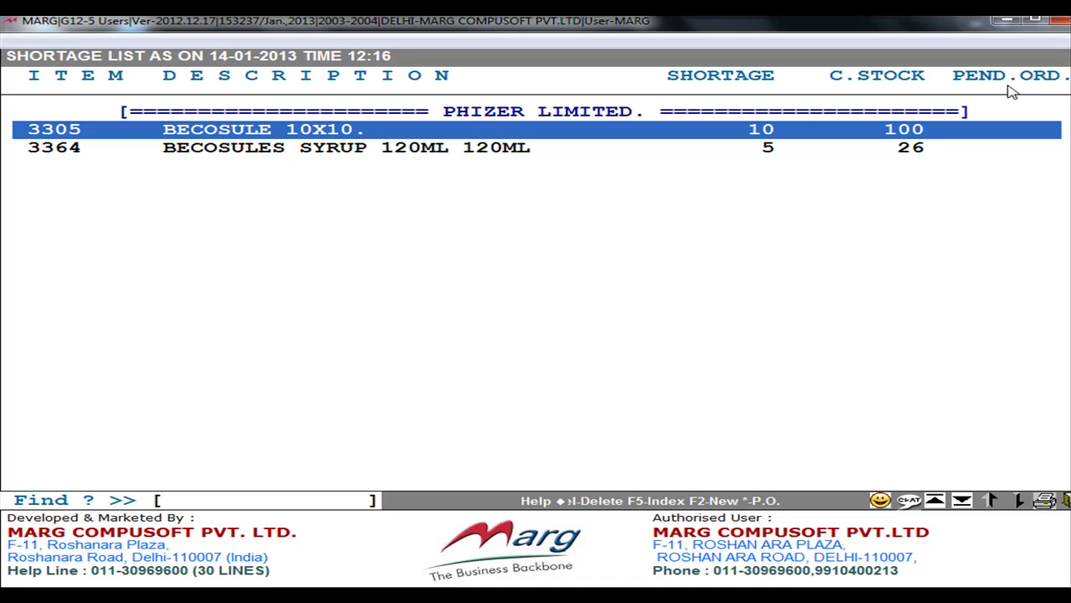
left_click(1003, 154)
left_click(1010, 123)
left_click(1011, 151)
left_click(1011, 129)
left_click(1018, 155)
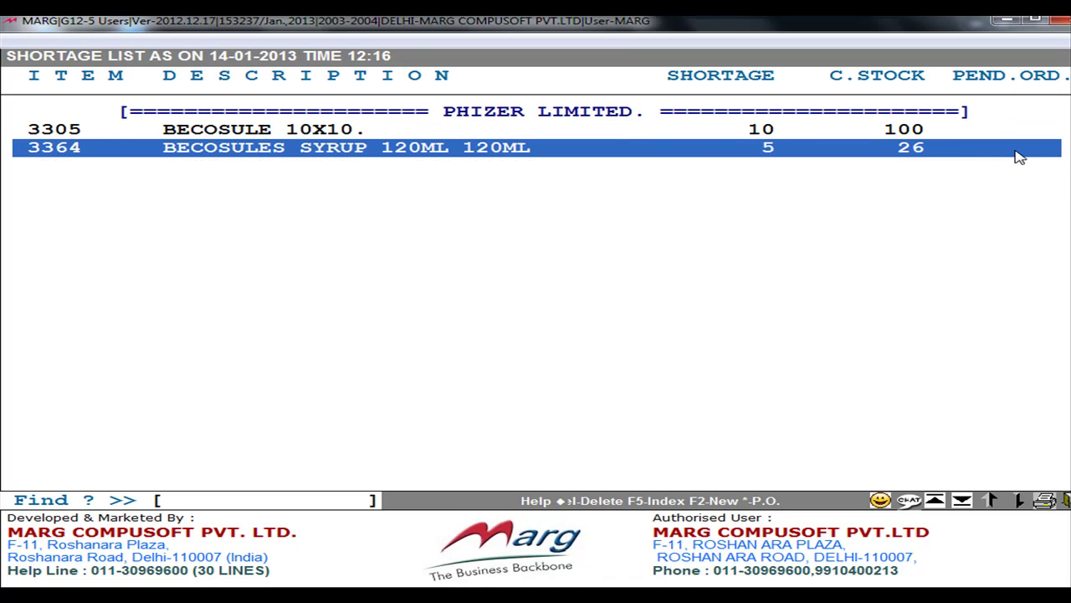
left_click(603, 118)
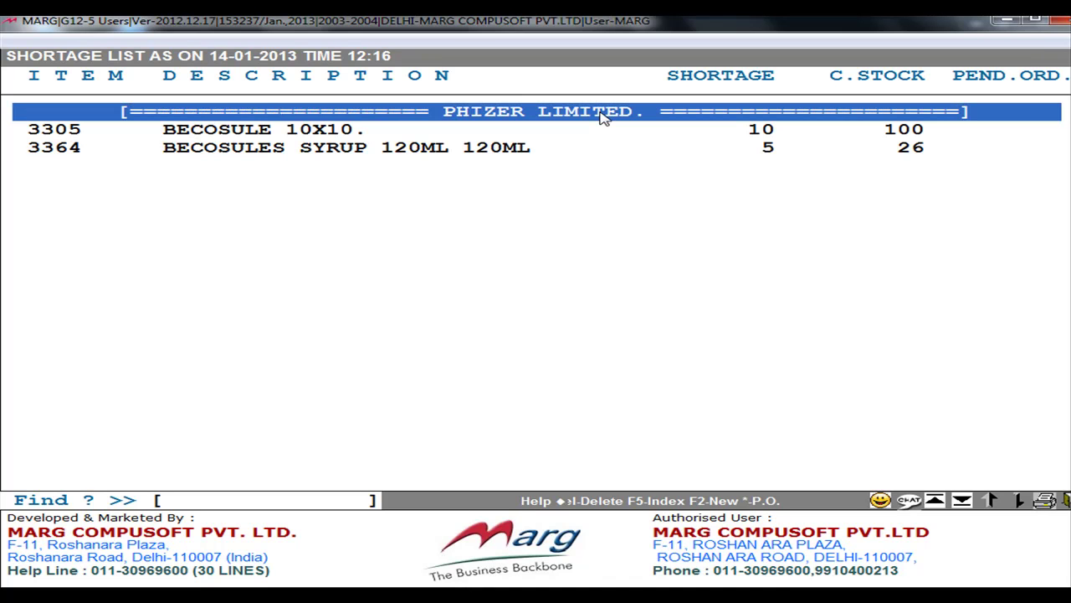
left_click(588, 148)
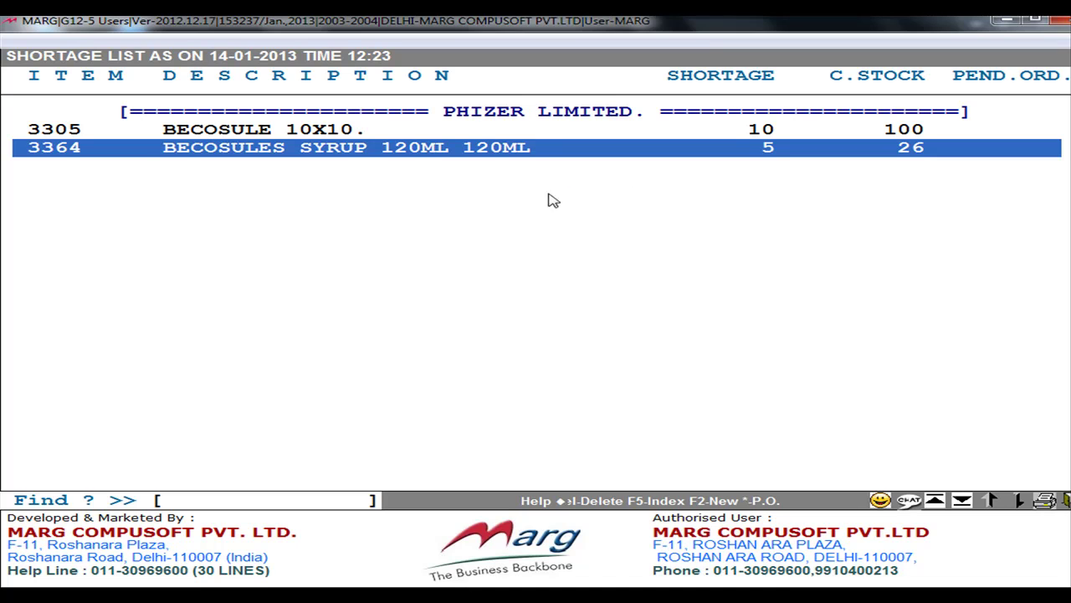
left_click(540, 132)
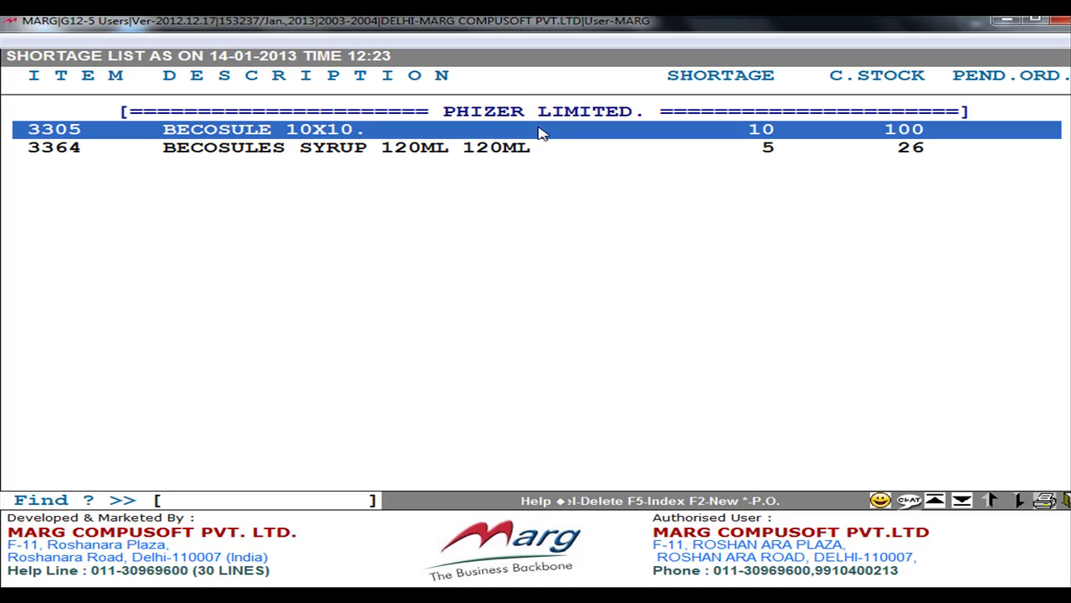
key("Down")
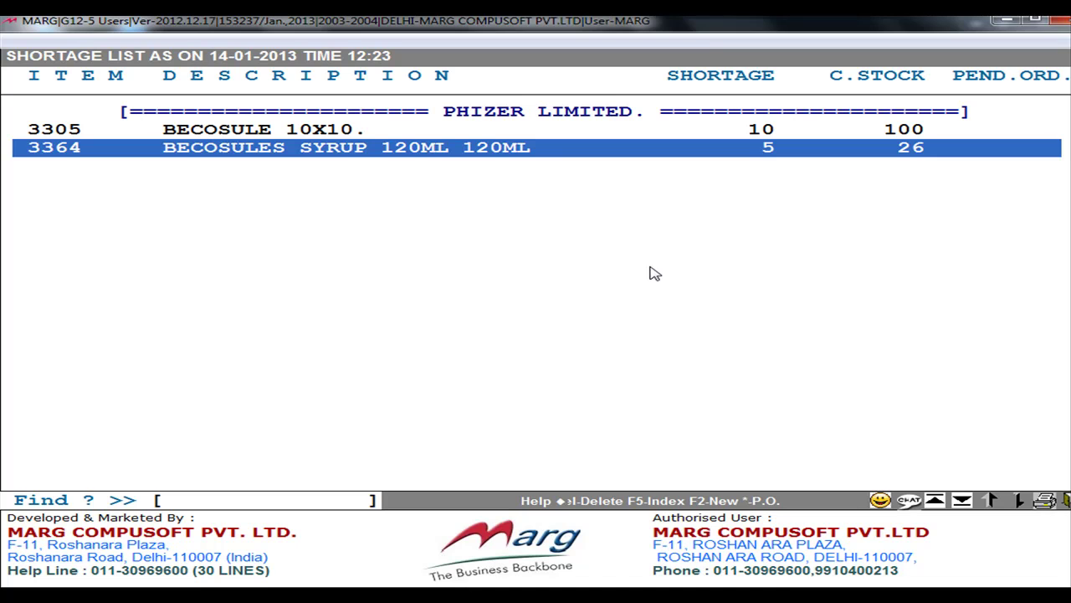
- View the print report options for the shortage list, then leave the list
key("alt+p")
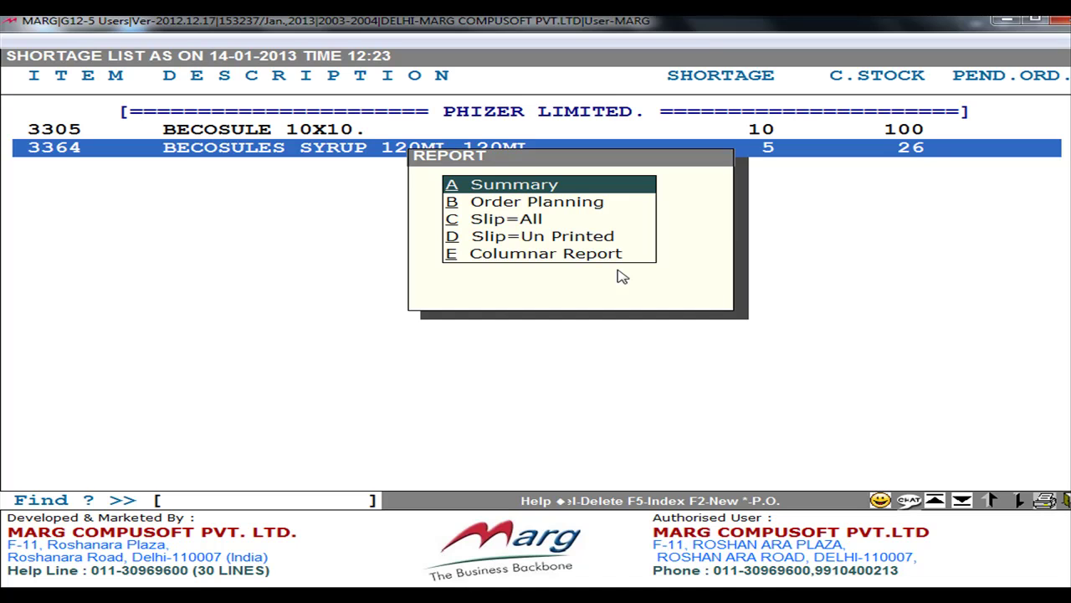
key("Escape")
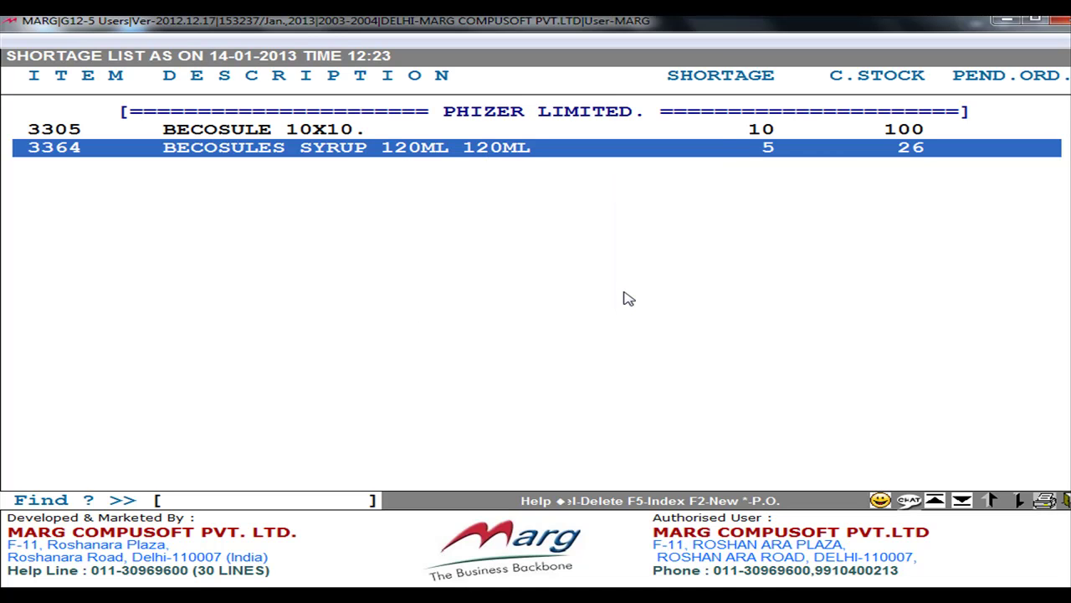
key("alt+p")
left_click(577, 212)
key("Escape")
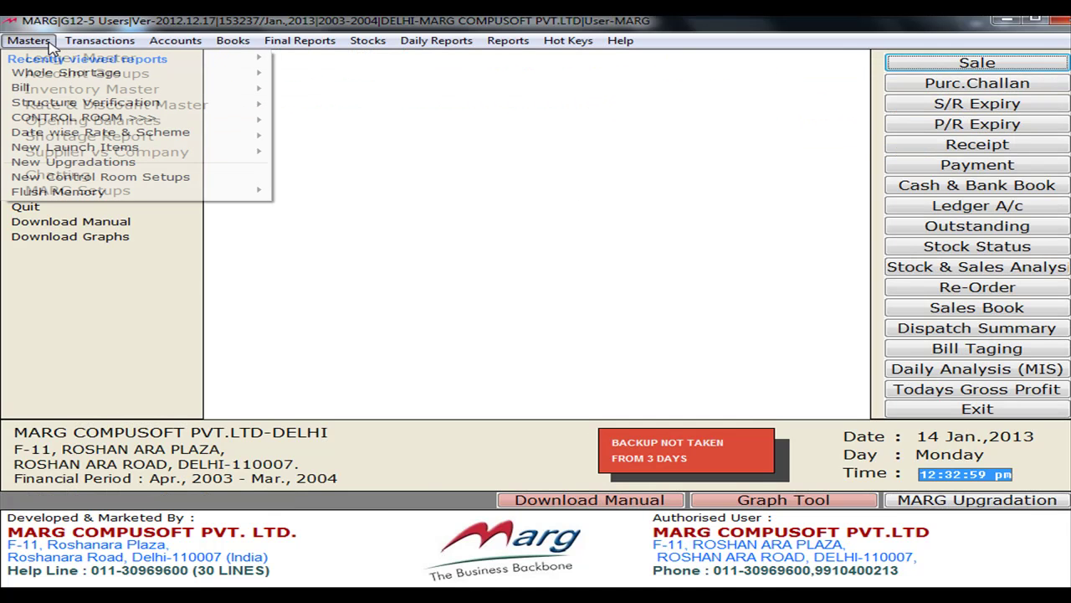
- Open the Supplier wise shortage report and choose RANBAXY INDIA LTD. as the supplier
mouse_move(71, 144)
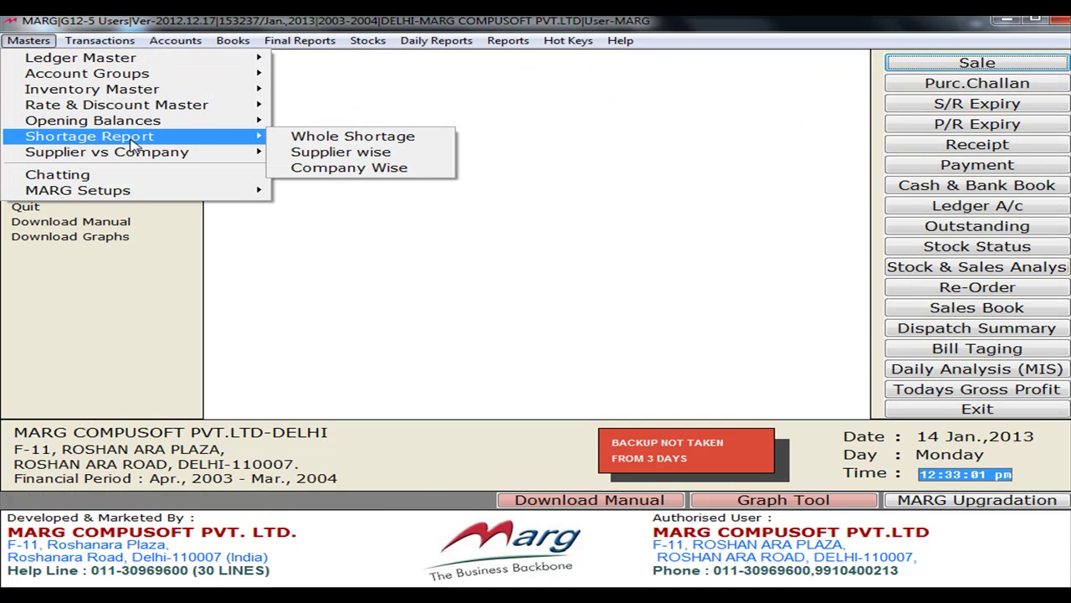
left_click(397, 156)
key("Down")
key("Down")
key("Down")
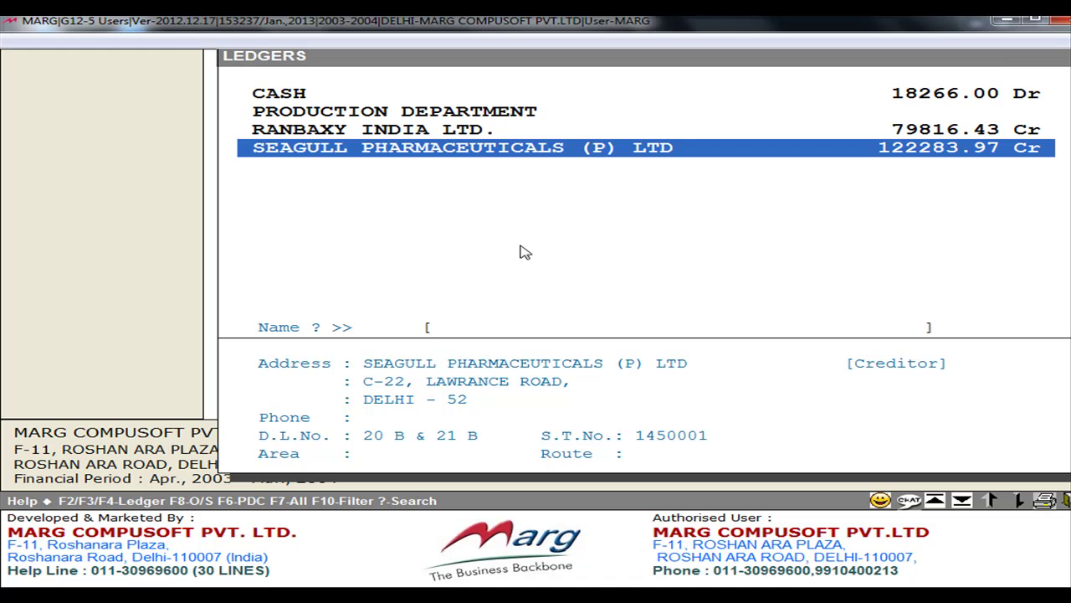
left_click(482, 103)
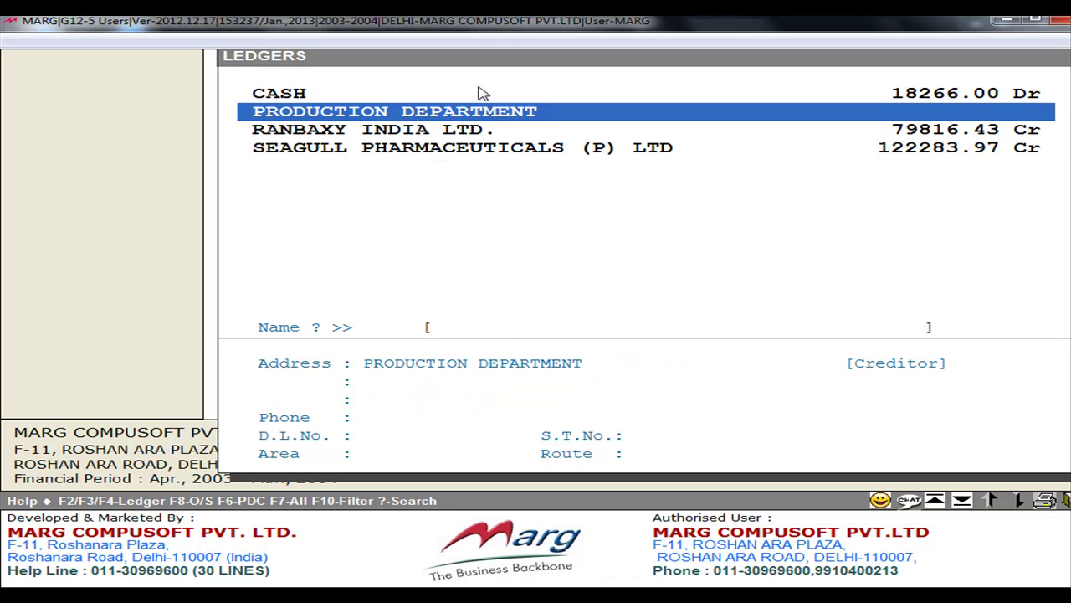
left_click(492, 140)
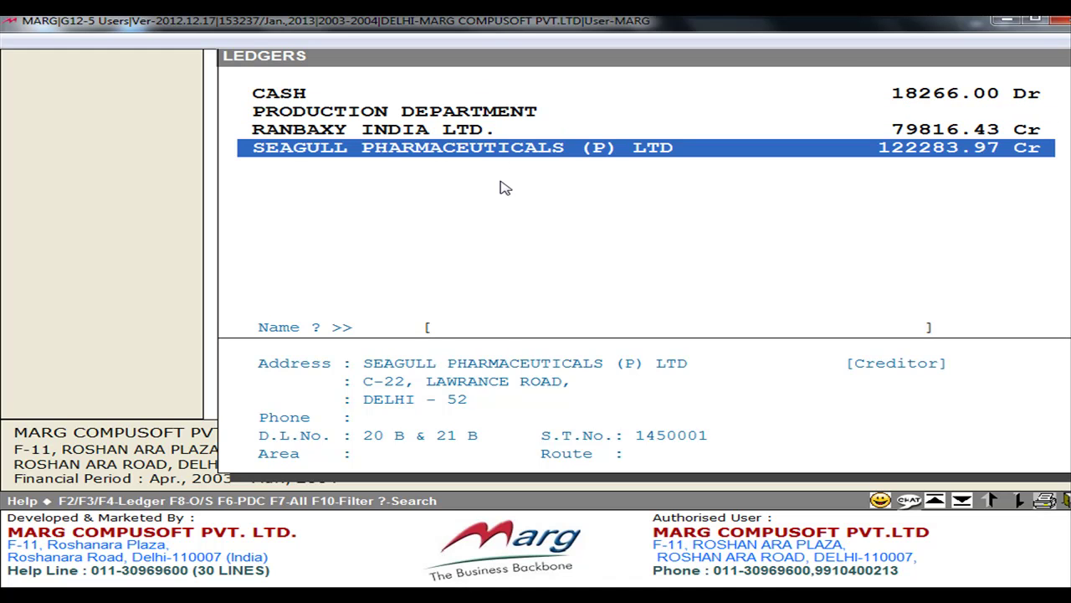
key("Up")
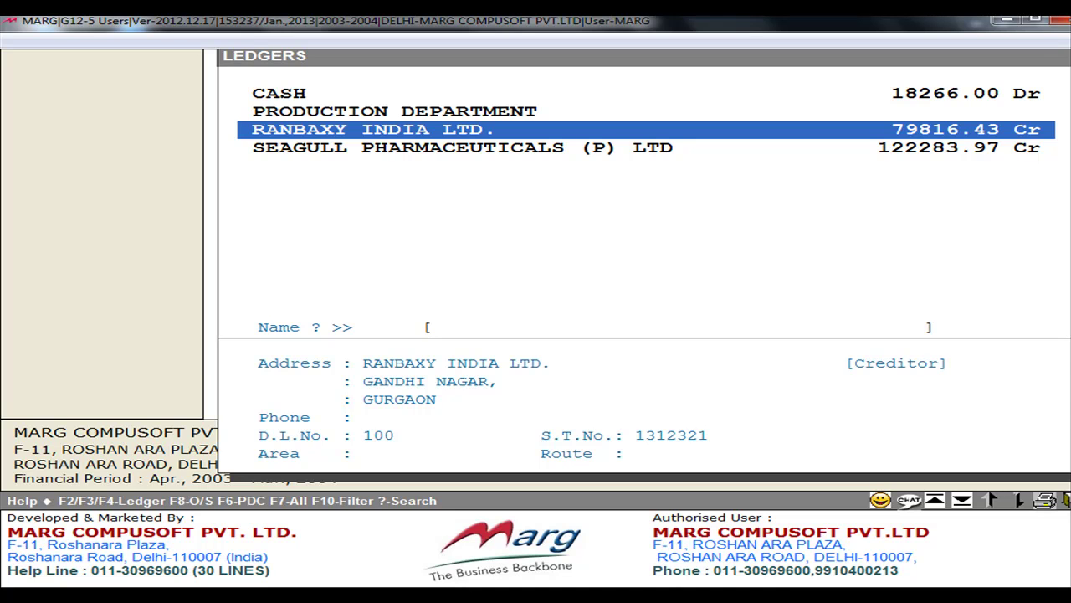
key("Return")
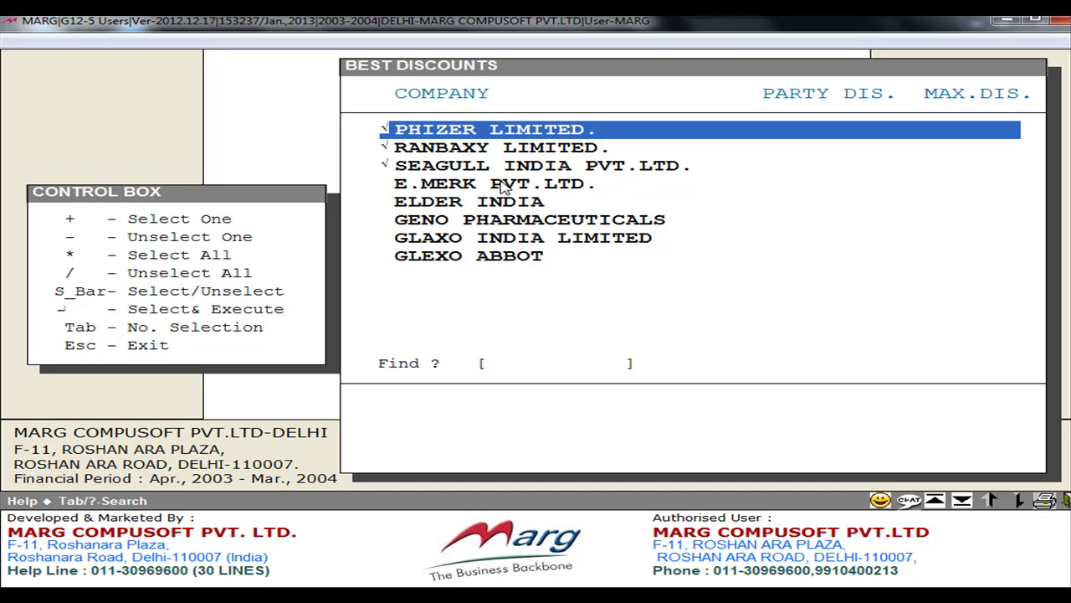
- Review the supplier's company list and generate the shortage list from PHIZER LIMITED, keeping the already ticked companies selected
key("Down")
left_click(559, 244)
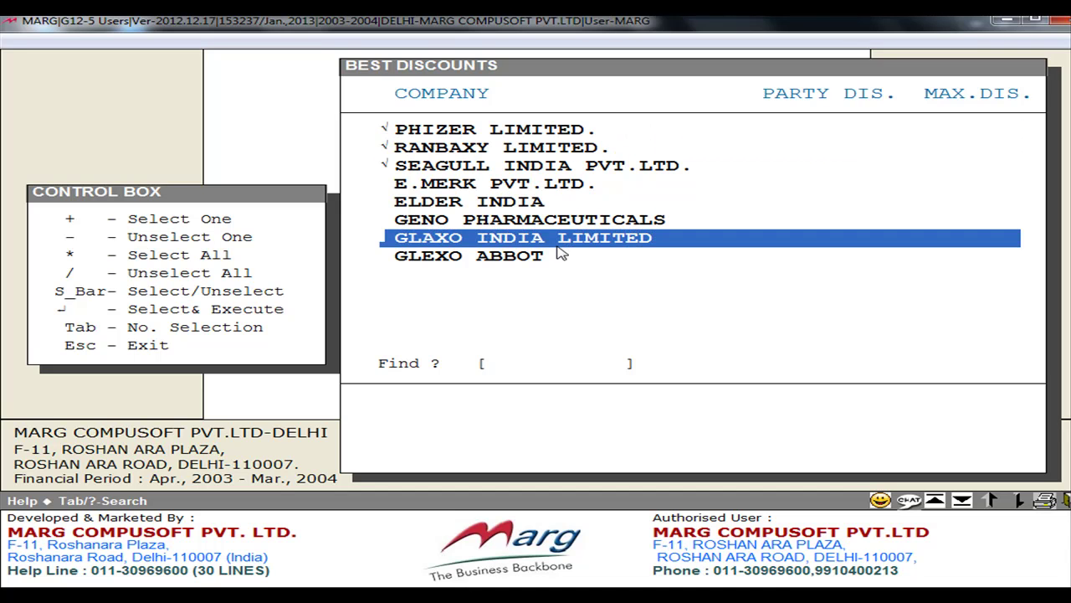
key("Up")
key("Up")
key("Up")
key("Up")
key("Up")
key("Up")
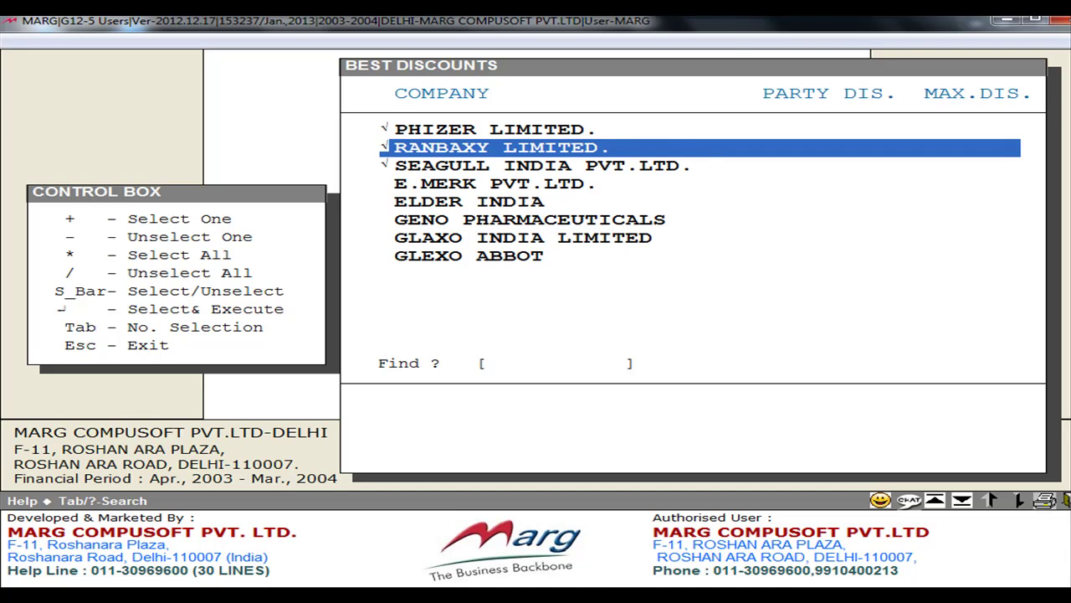
left_click(556, 244)
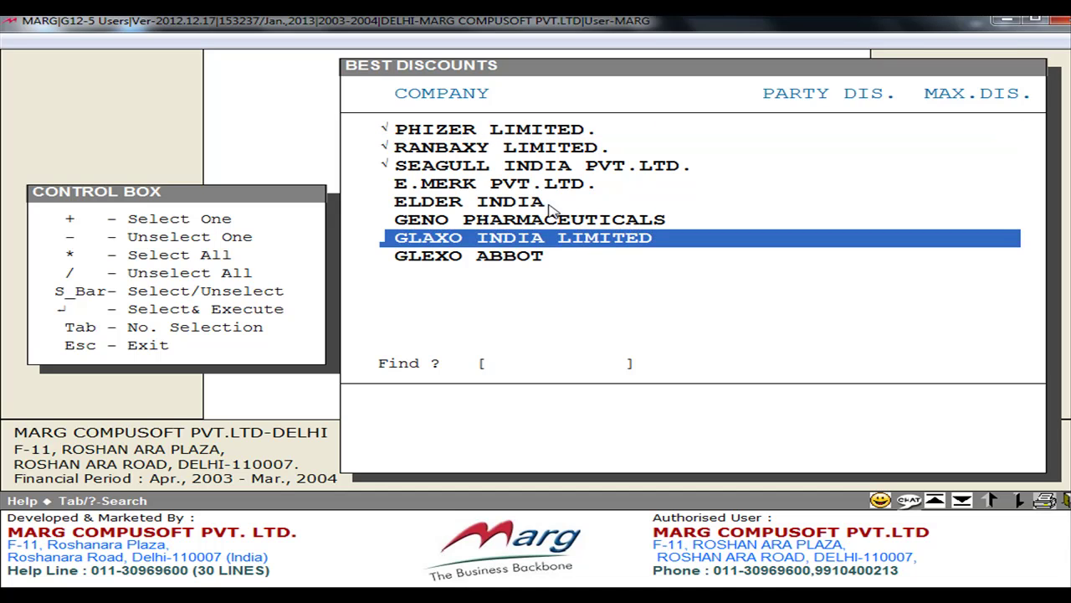
left_click(508, 144)
left_click(506, 138)
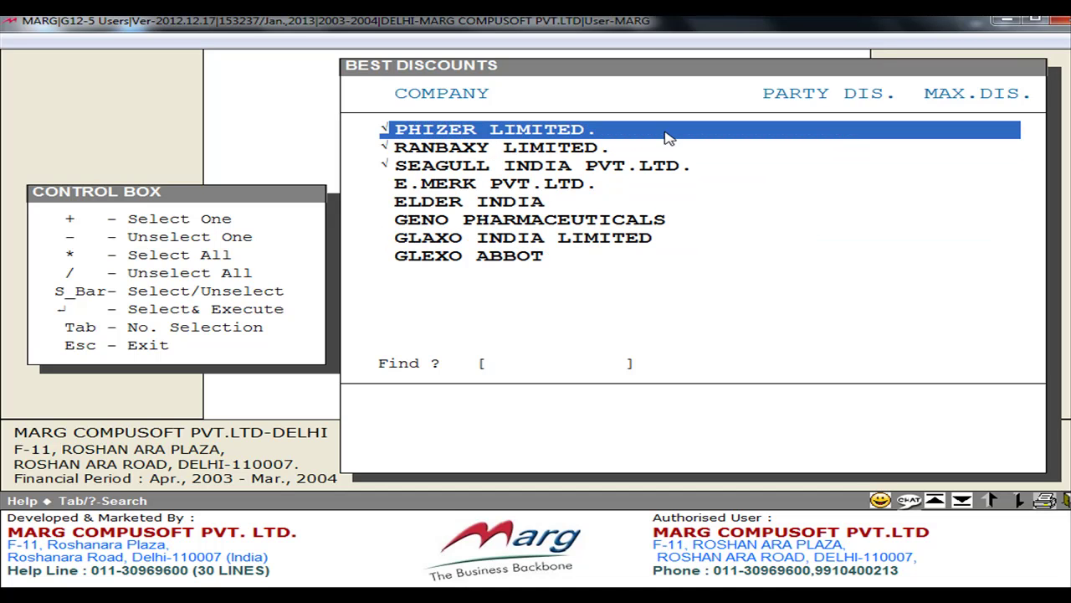
key("Return")
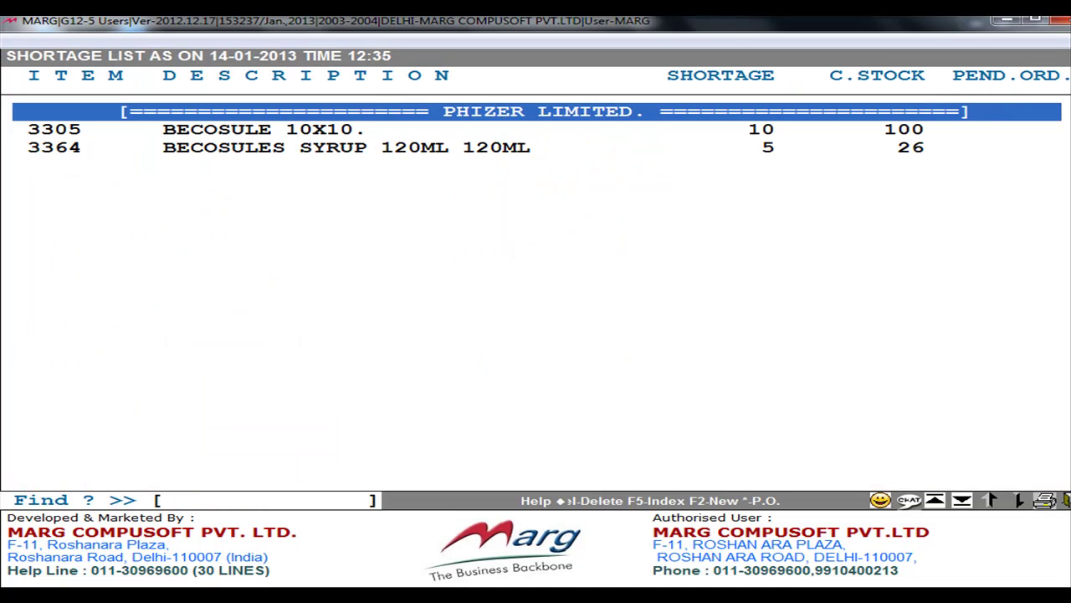
- Examine the supplier-wise shortage items and the available print report options, and leave the list without printing
key("Down")
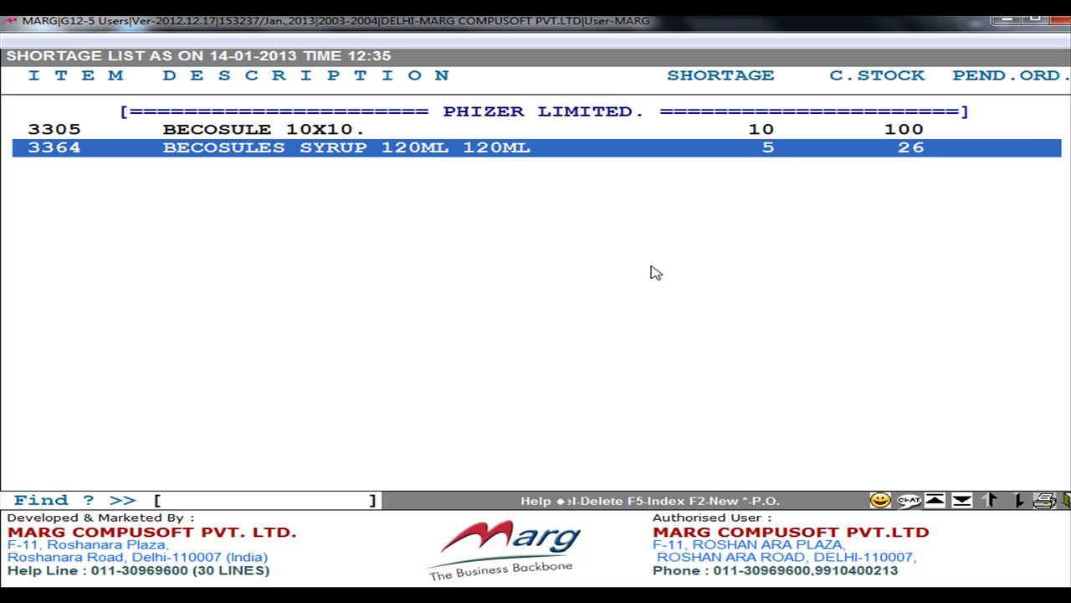
key("alt+p")
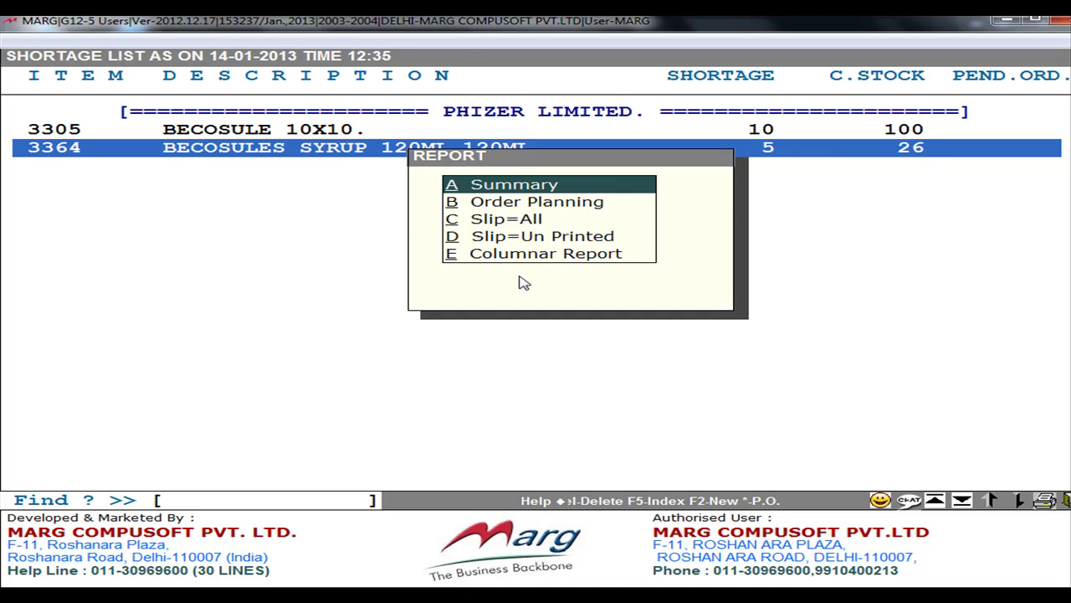
key("Escape")
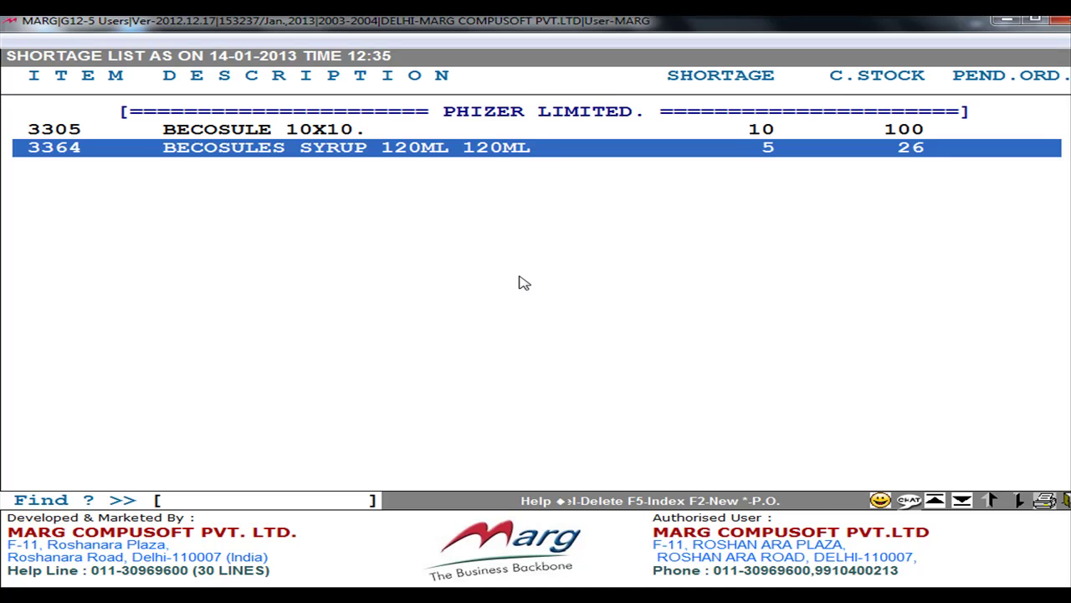
key("Escape")
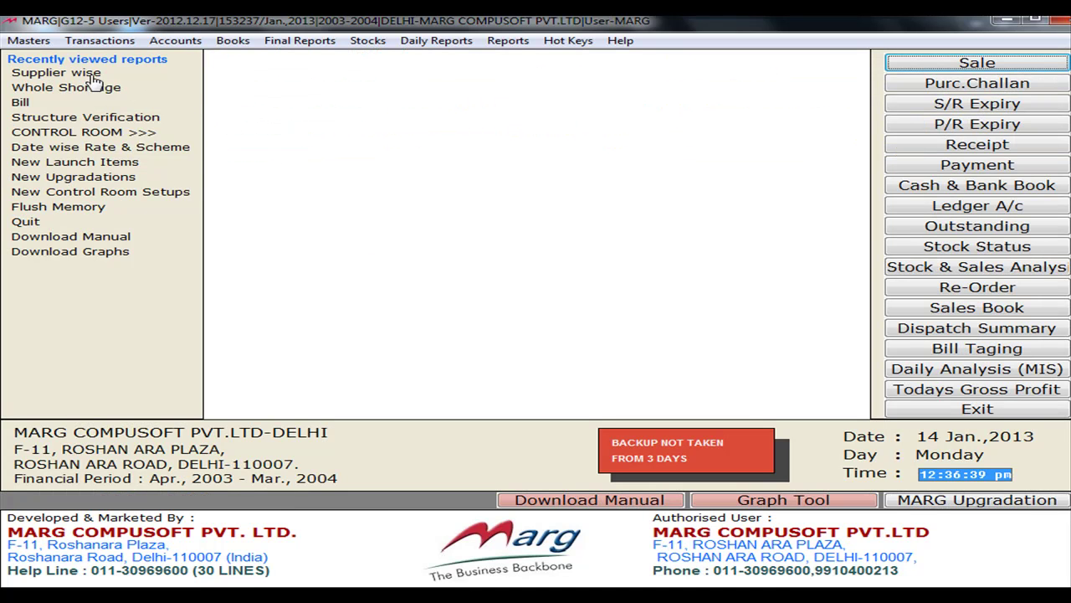
- Open the Company Wise shortage report and generate the shortage list for PHIZER LIMITED
left_click(37, 41)
mouse_move(60, 138)
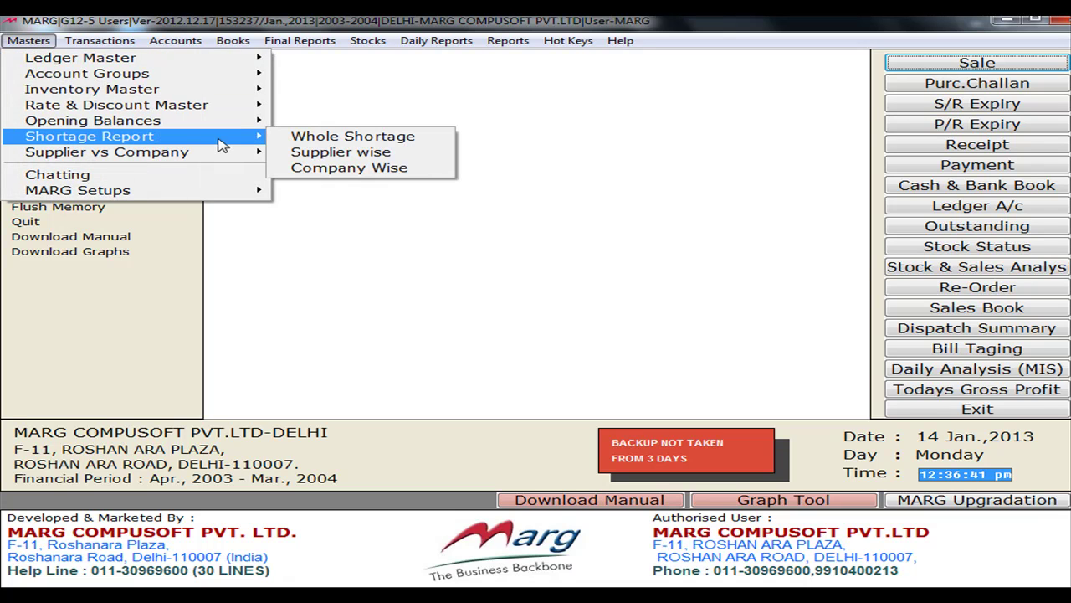
left_click(413, 171)
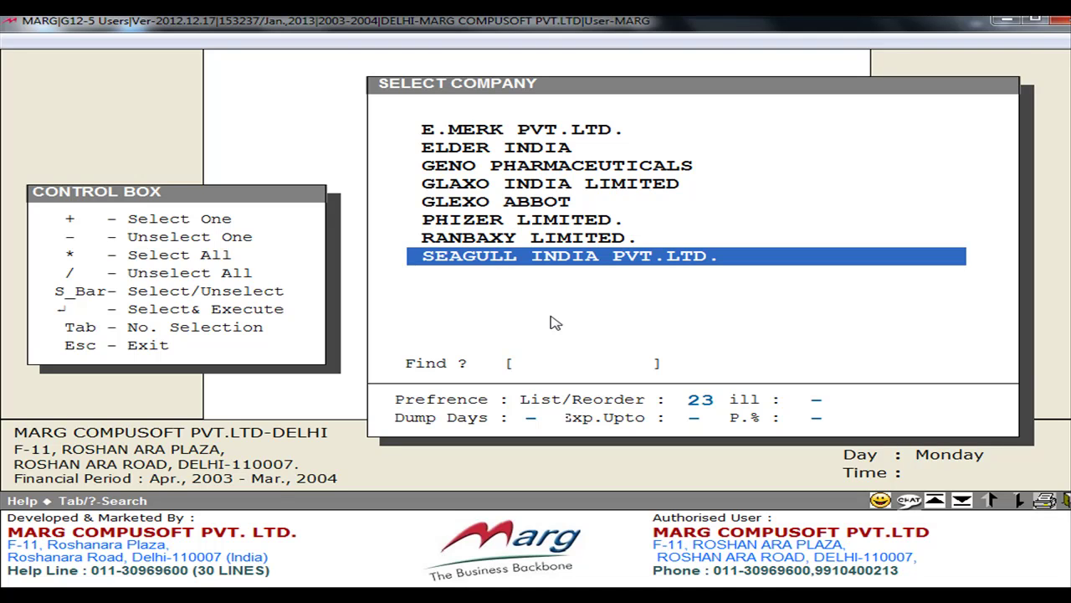
left_click(586, 239)
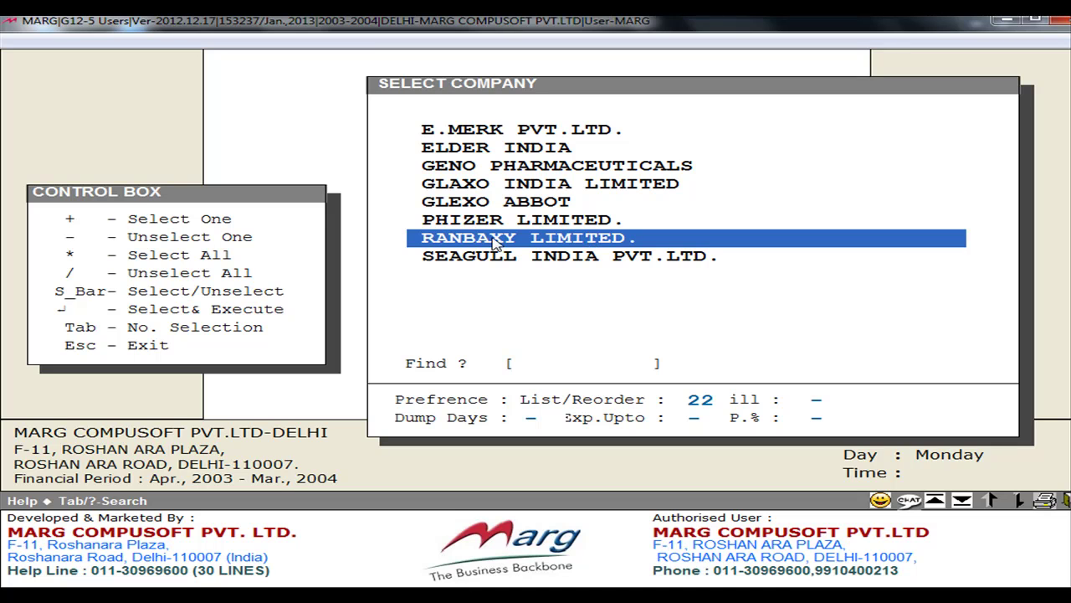
double_click(586, 239)
key("Escape")
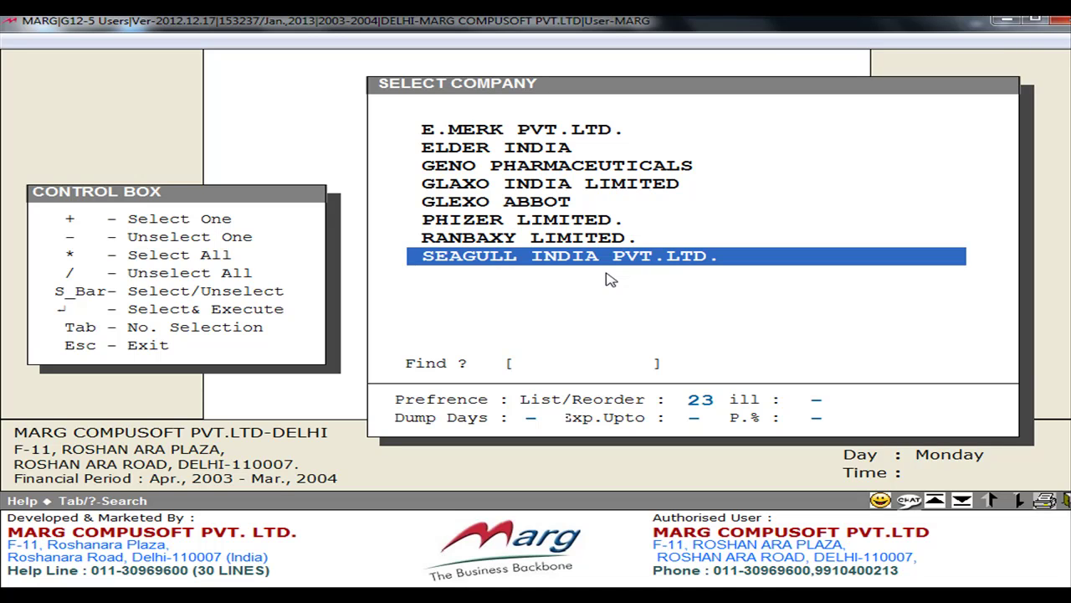
left_click(559, 219)
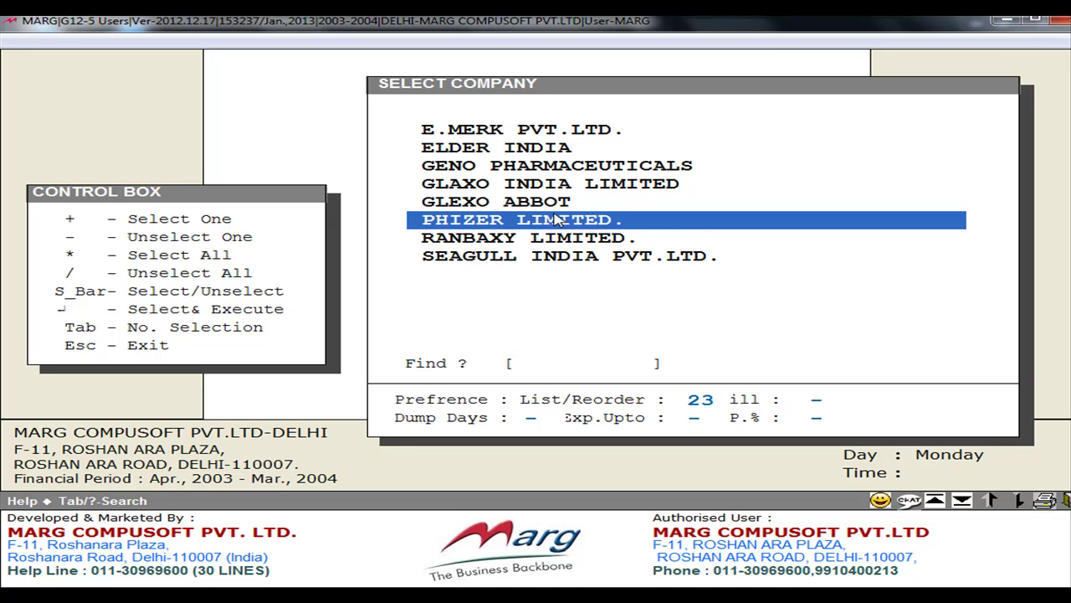
double_click(667, 221)
left_click(665, 219)
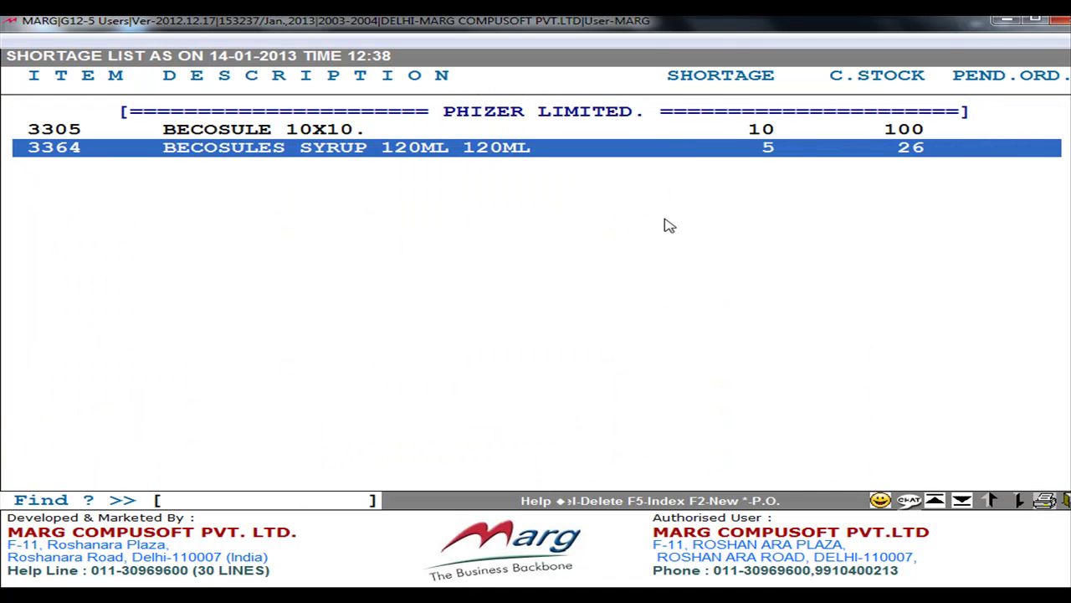
- Review both items in the company-wise shortage list and its print report options, and return to the main screen without printing
left_click(690, 137)
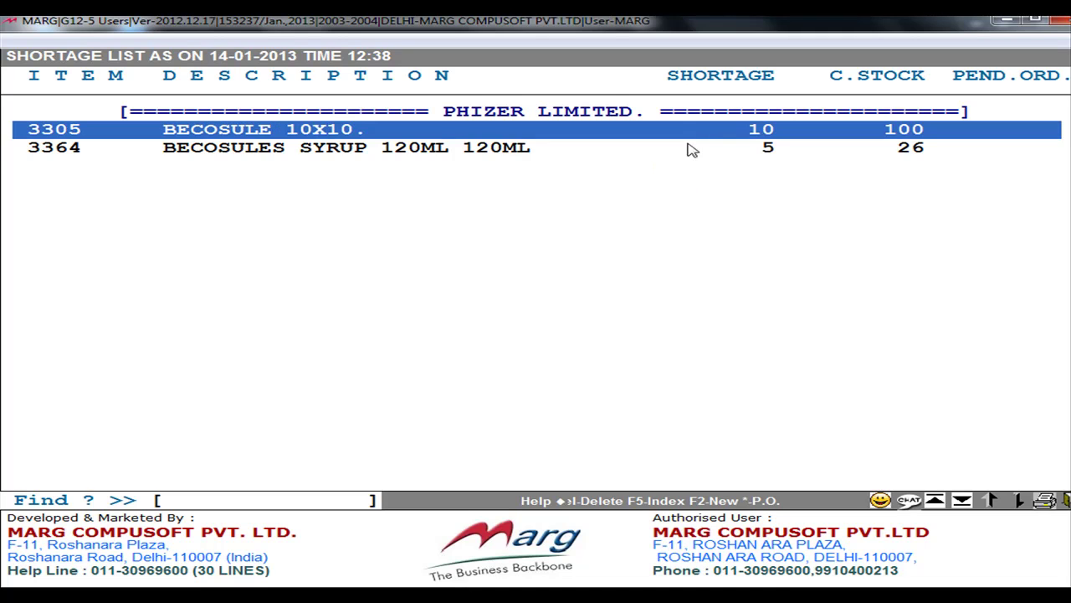
left_click(707, 259)
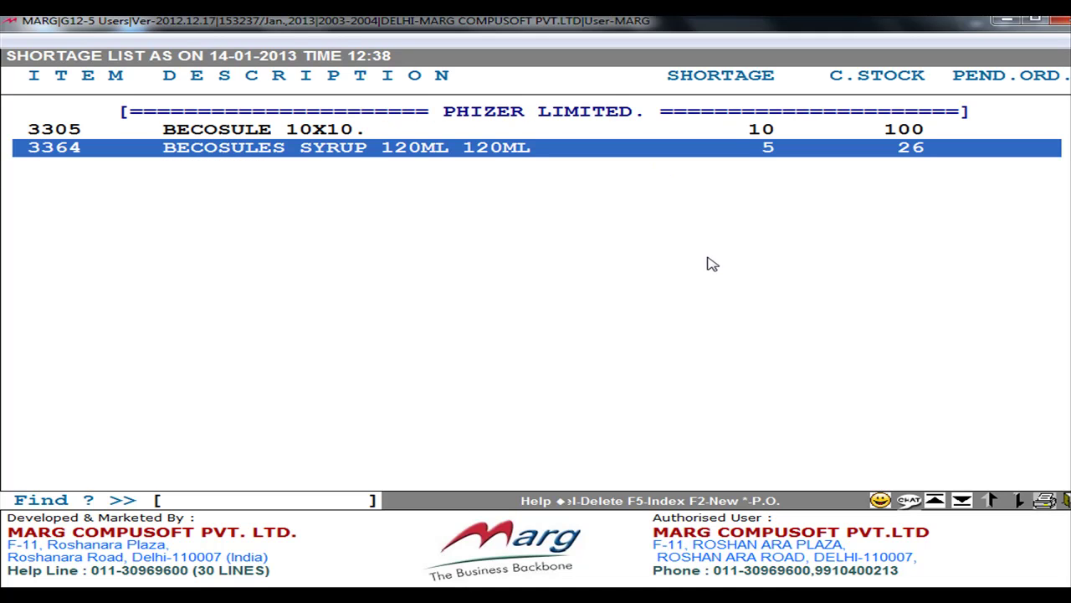
key("Up")
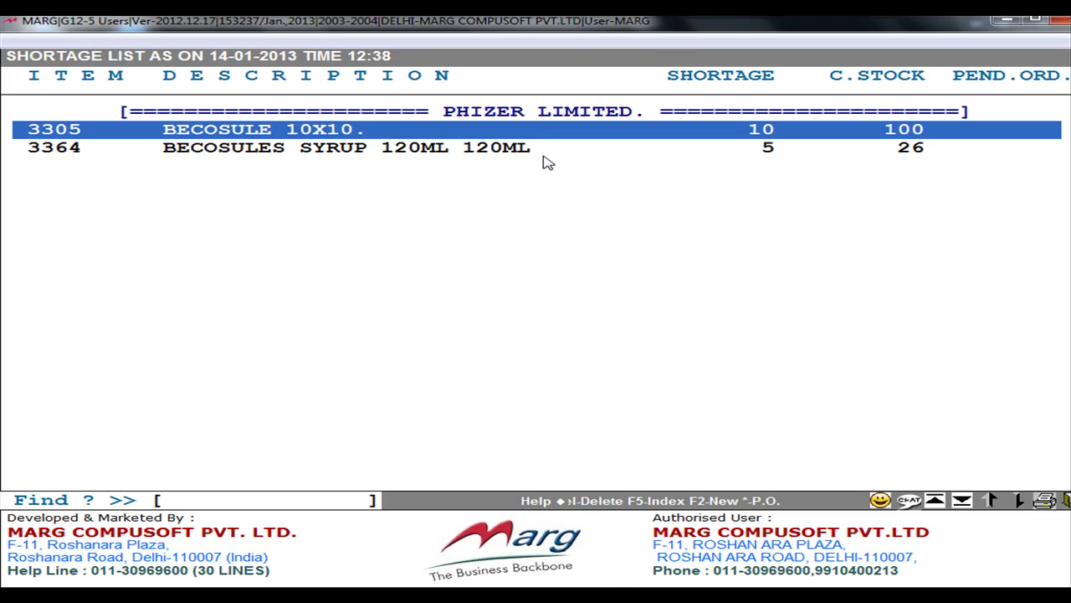
key("alt+p")
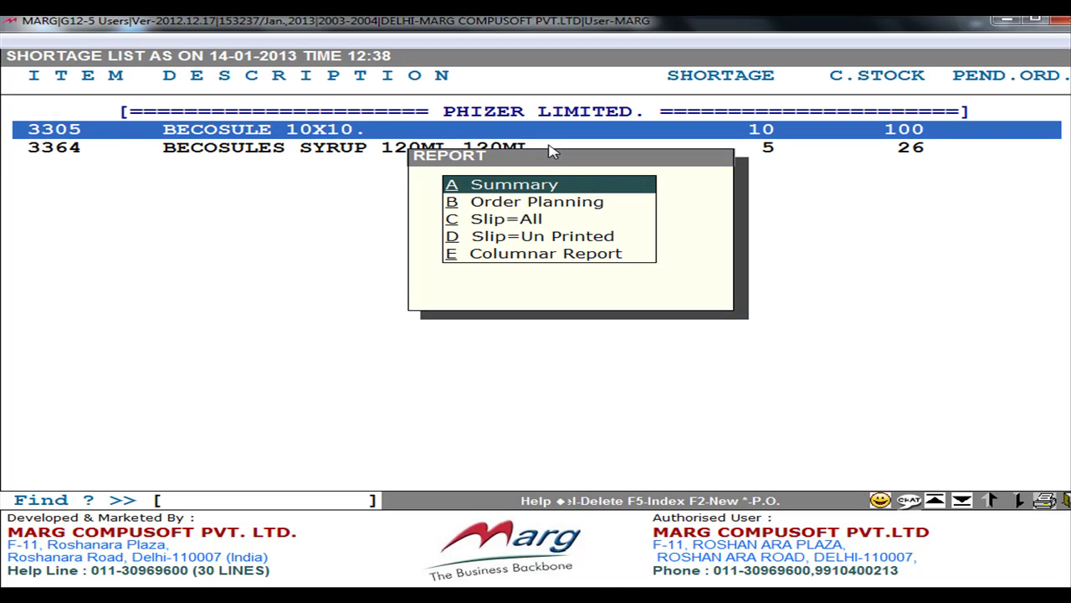
key("Escape")
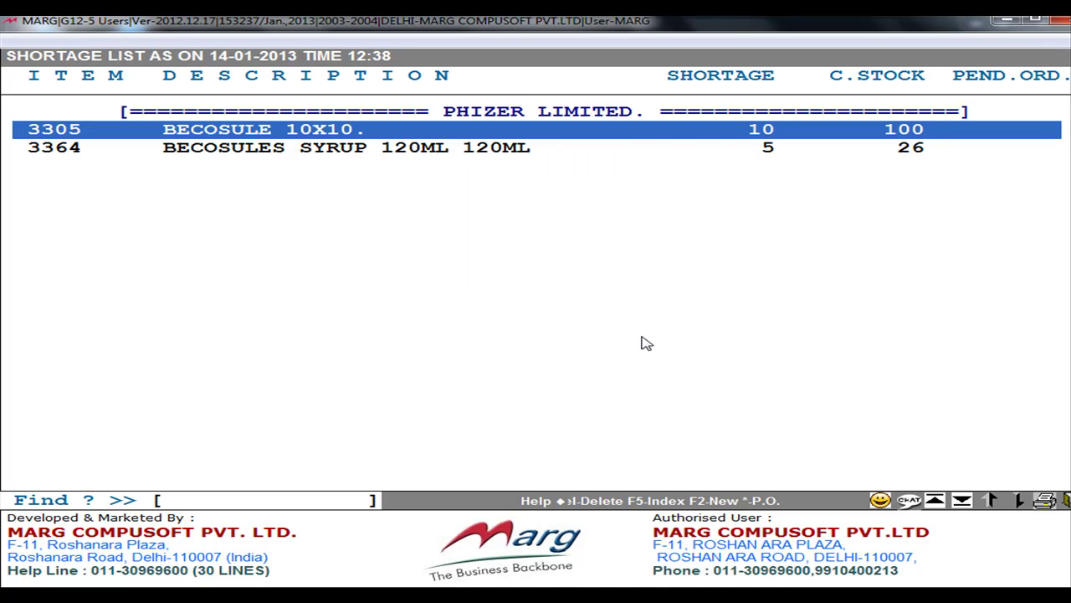
key("Escape")
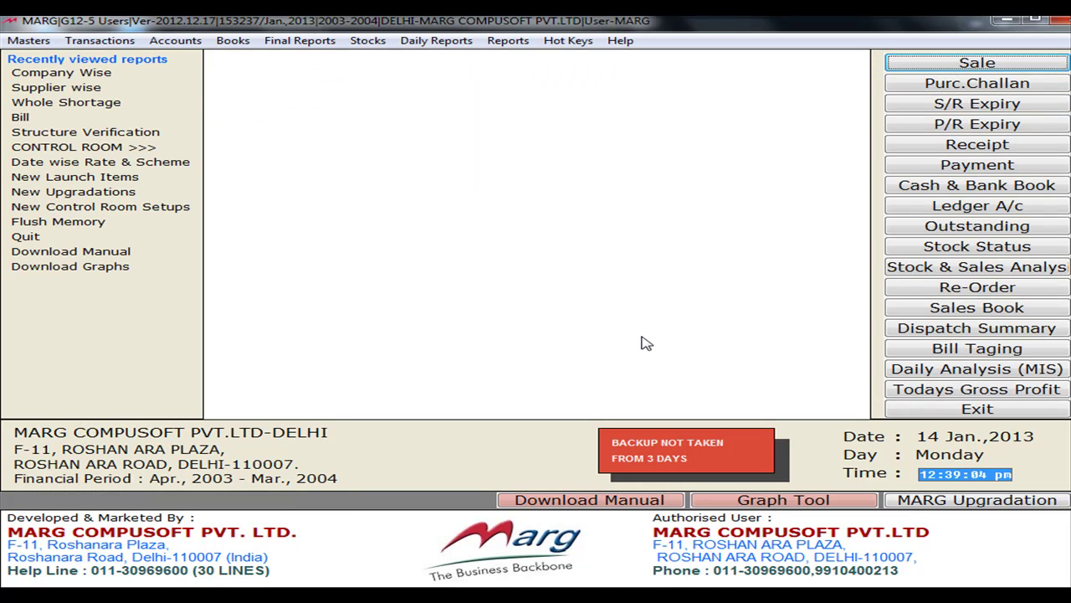